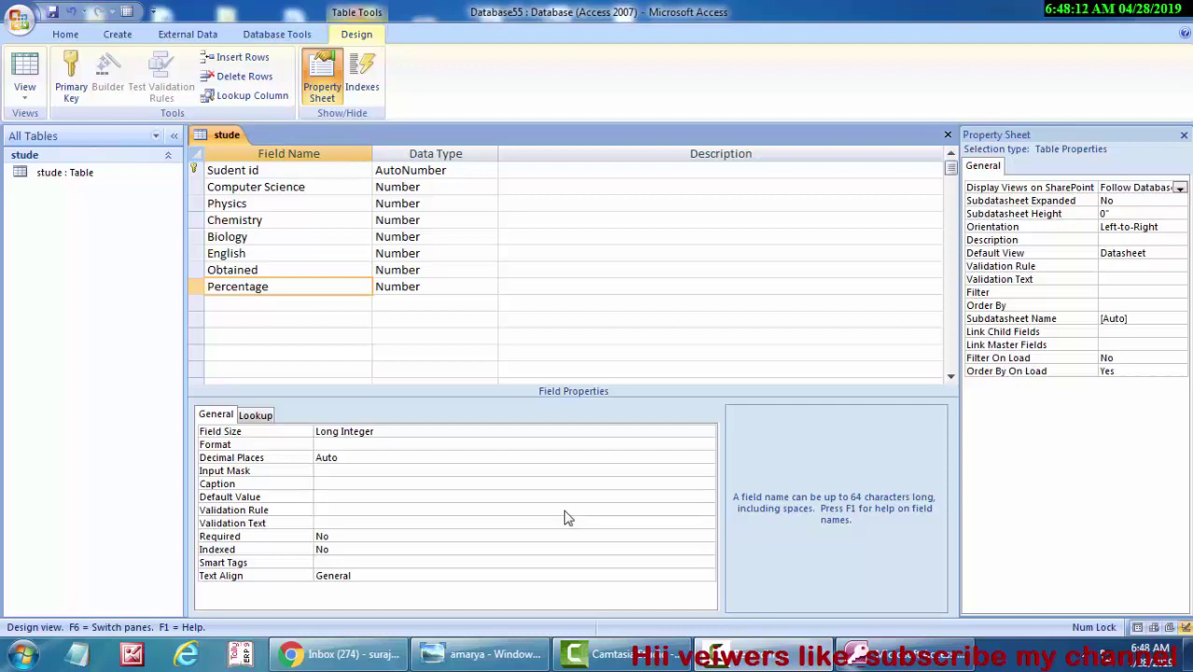
# Bring the photo viewer window to the front.
pyautogui.click(498, 657)
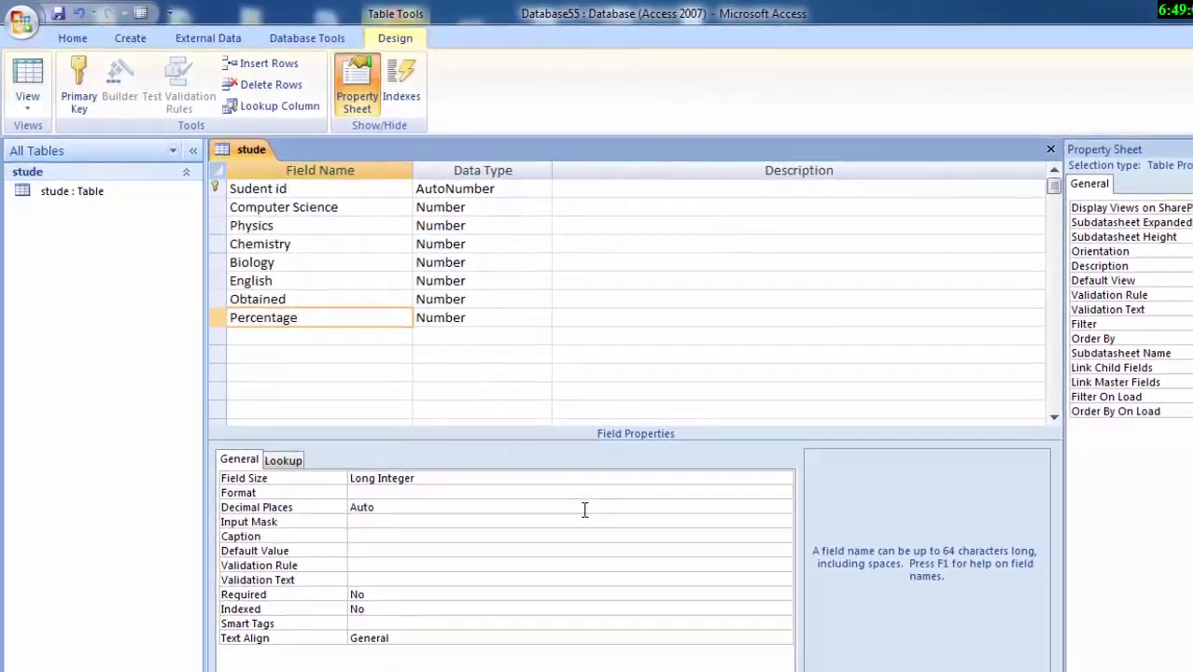
# Give the Percentage field 3 decimal places and the Percent format.
pyautogui.click(584, 508)
pyautogui.click(783, 507)
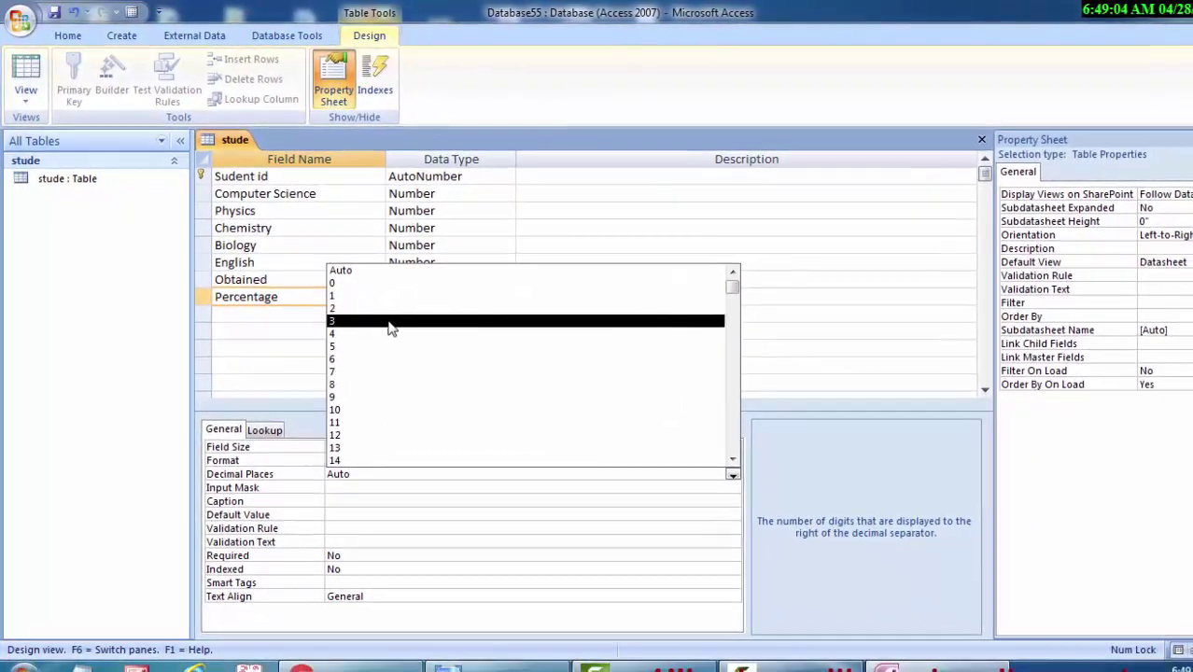
pyautogui.click(390, 323)
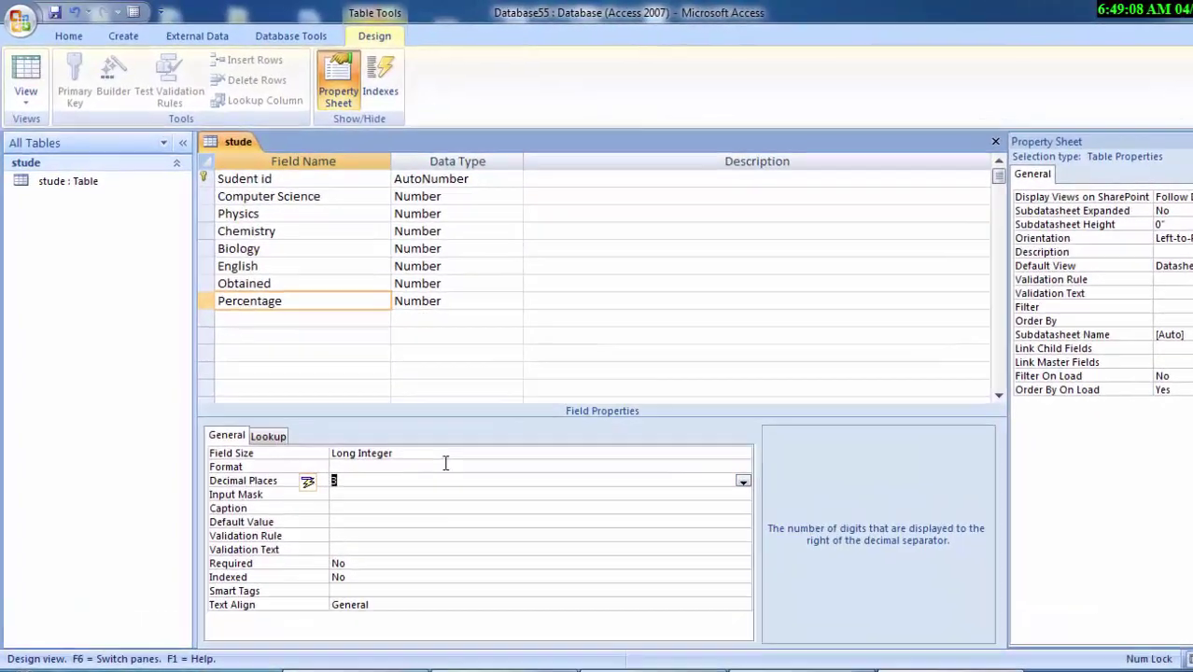
pyautogui.click(445, 466)
pyautogui.click(743, 466)
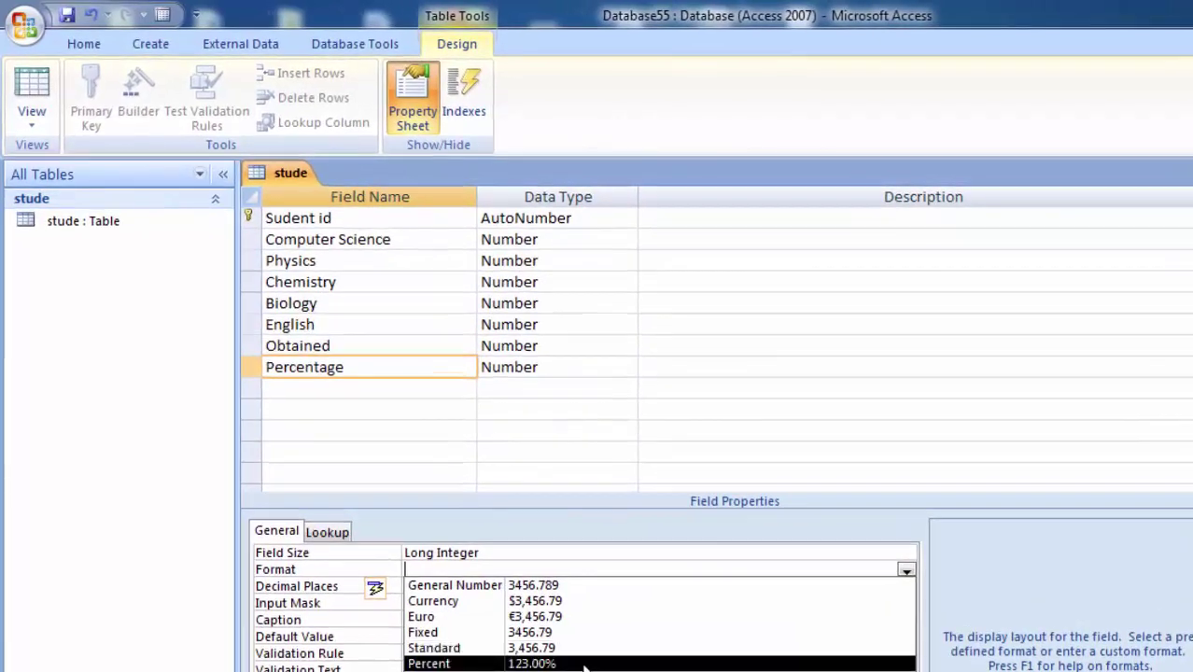
pyautogui.click(584, 664)
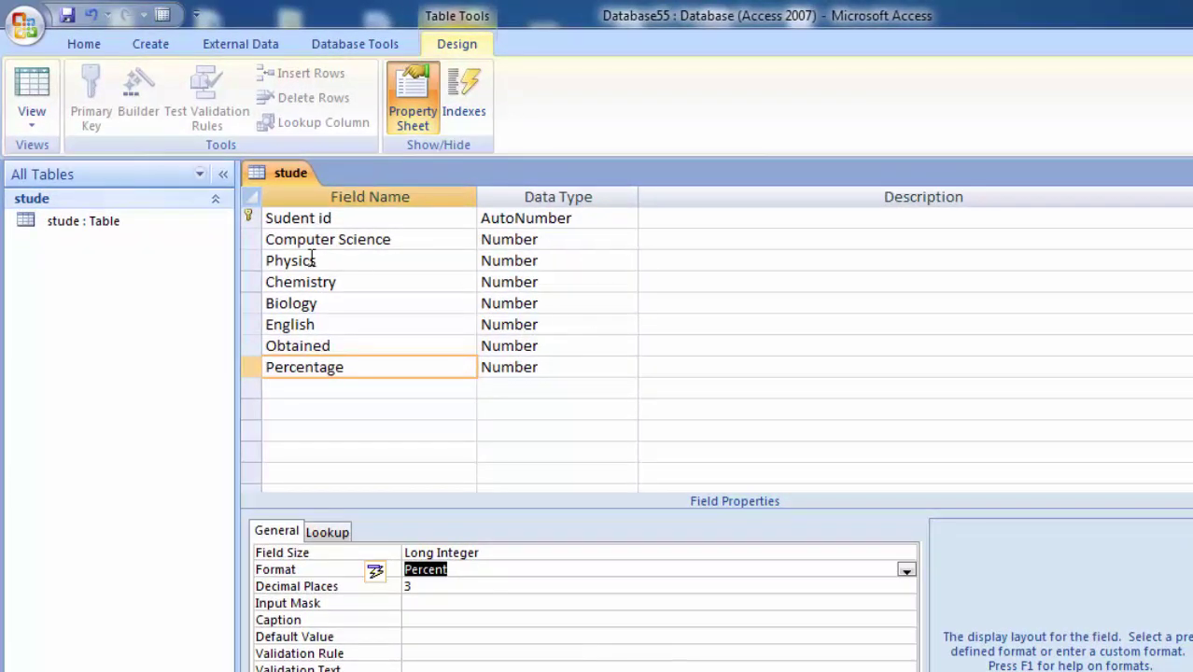
pyautogui.click(32, 117)
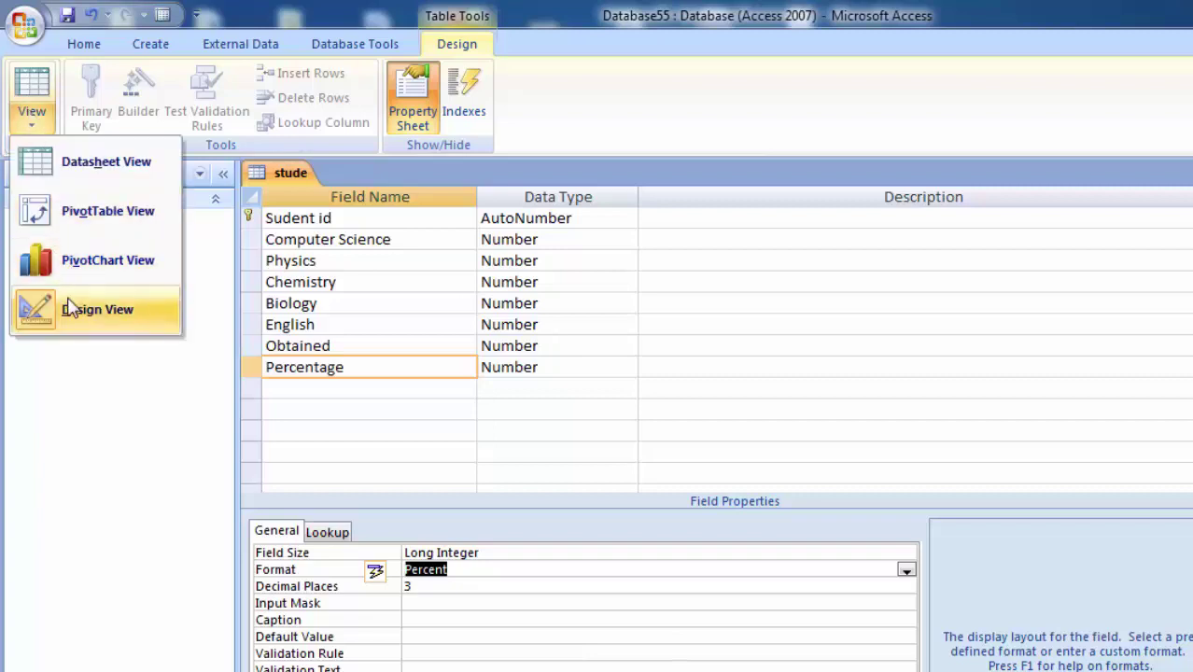
# Save the stude table and switch it to Datasheet View.
pyautogui.click(73, 310)
pyautogui.click(37, 117)
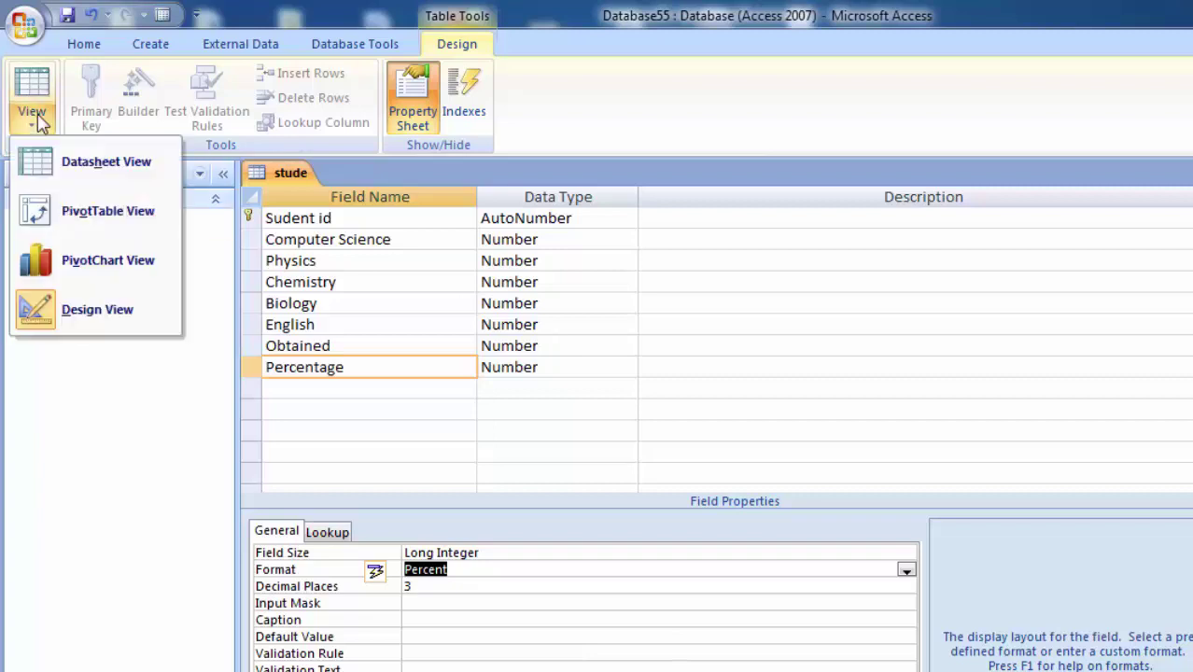
pyautogui.click(65, 166)
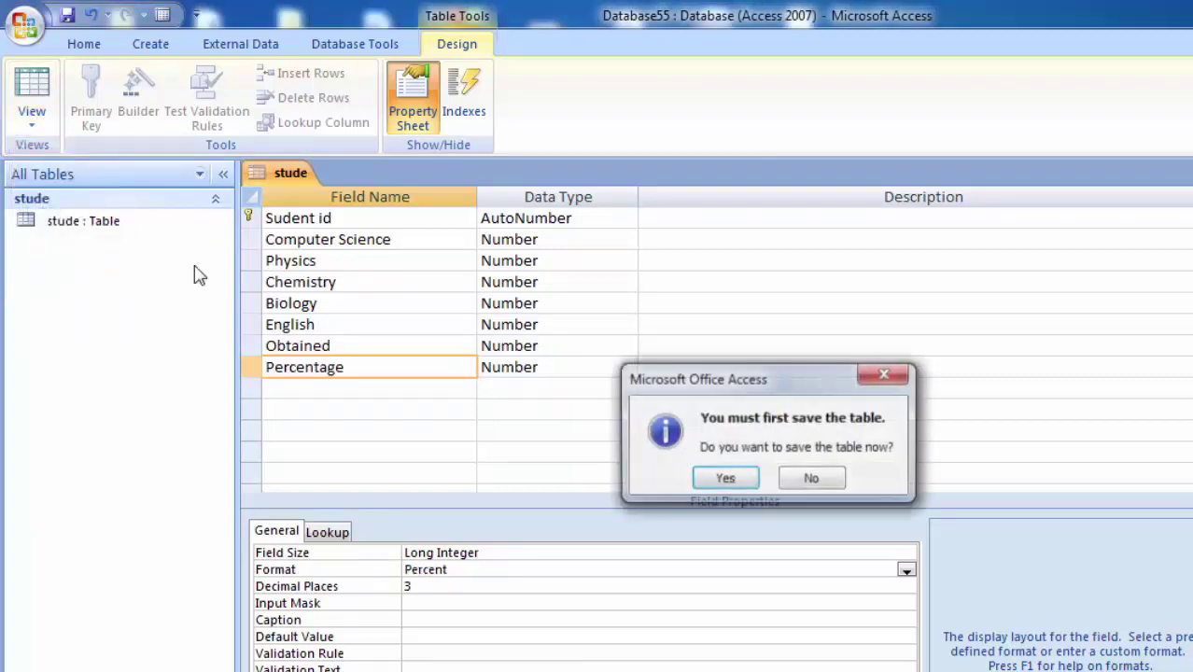
pyautogui.click(709, 482)
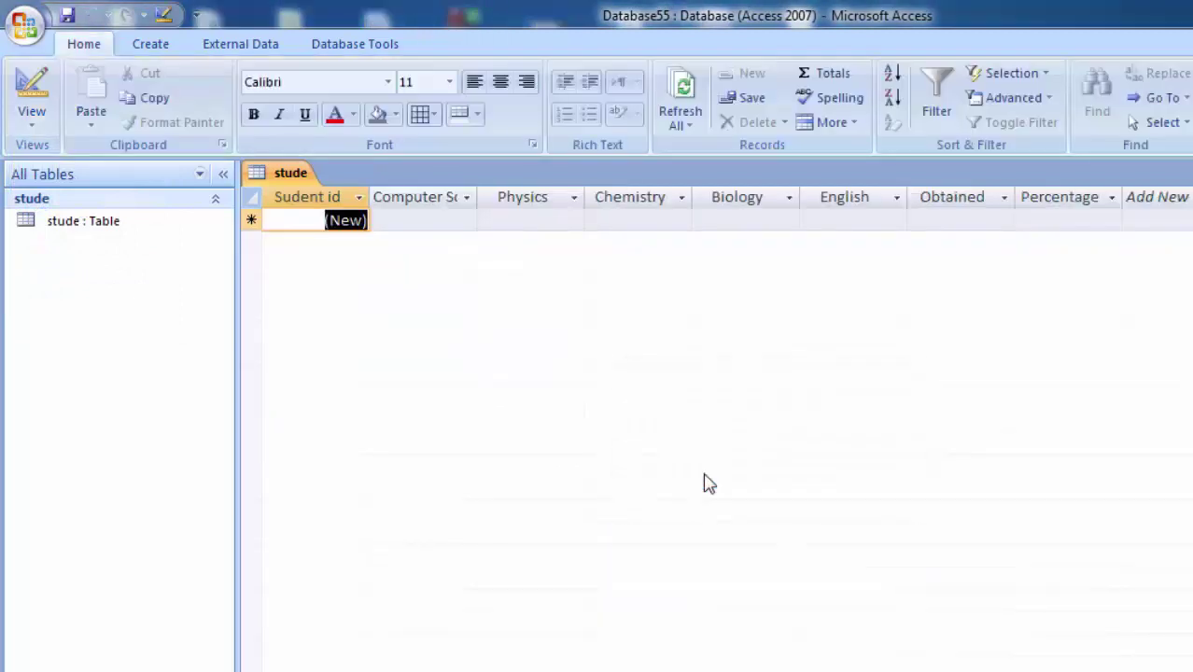
# Set the datasheet text to 16 point and autofit the Computer Science and Obtained columns.
pyautogui.click(469, 198)
pyautogui.doubleClick(475, 200)
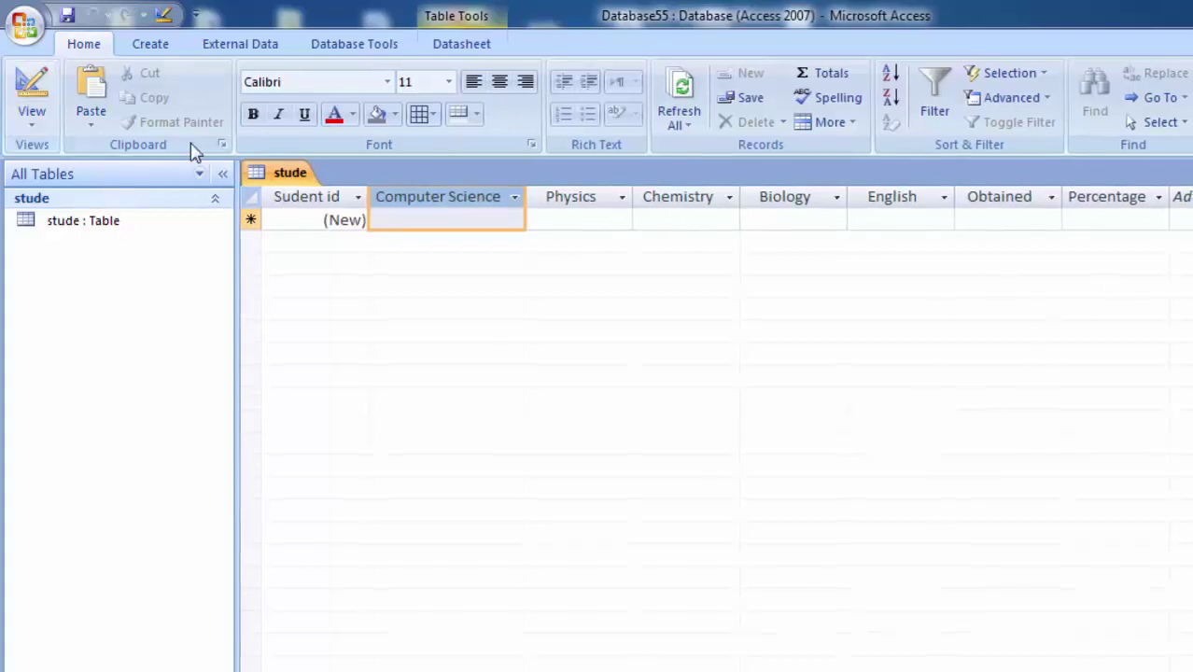
pyautogui.click(446, 82)
pyautogui.click(417, 219)
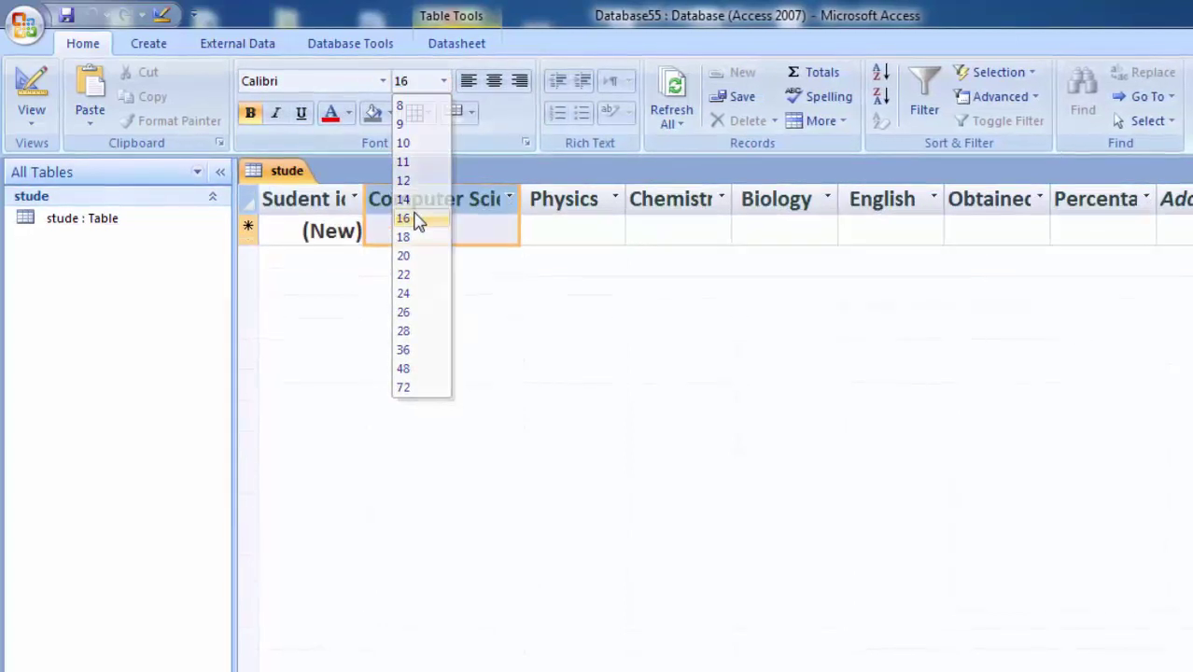
pyautogui.doubleClick(519, 196)
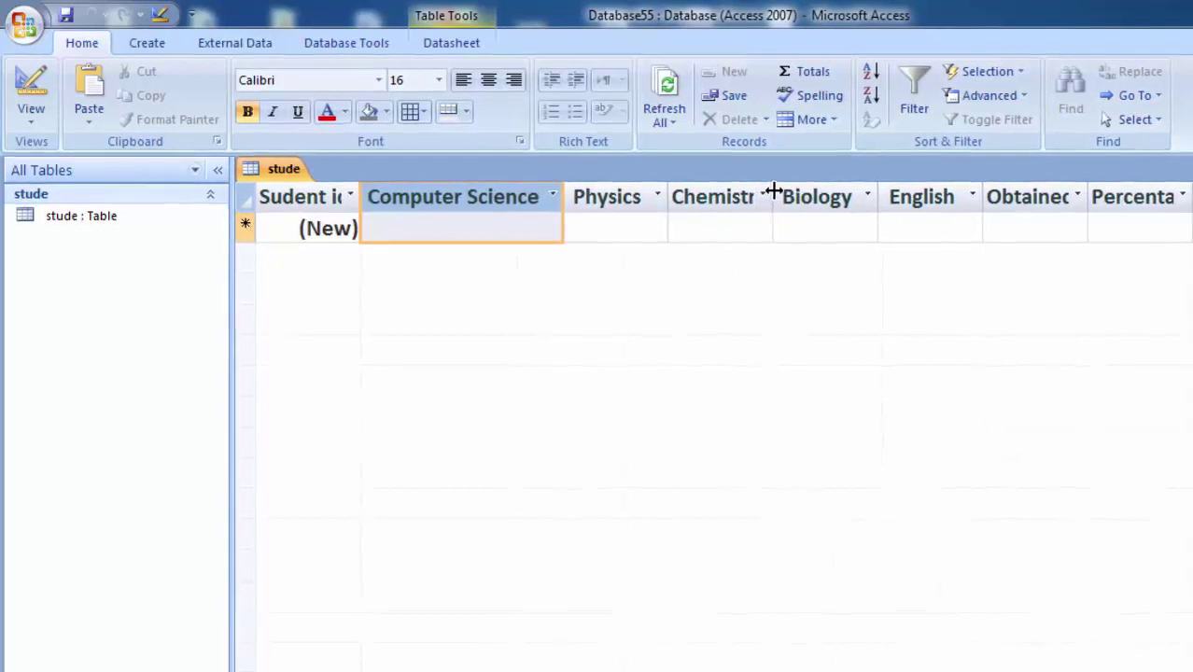
pyautogui.doubleClick(1104, 193)
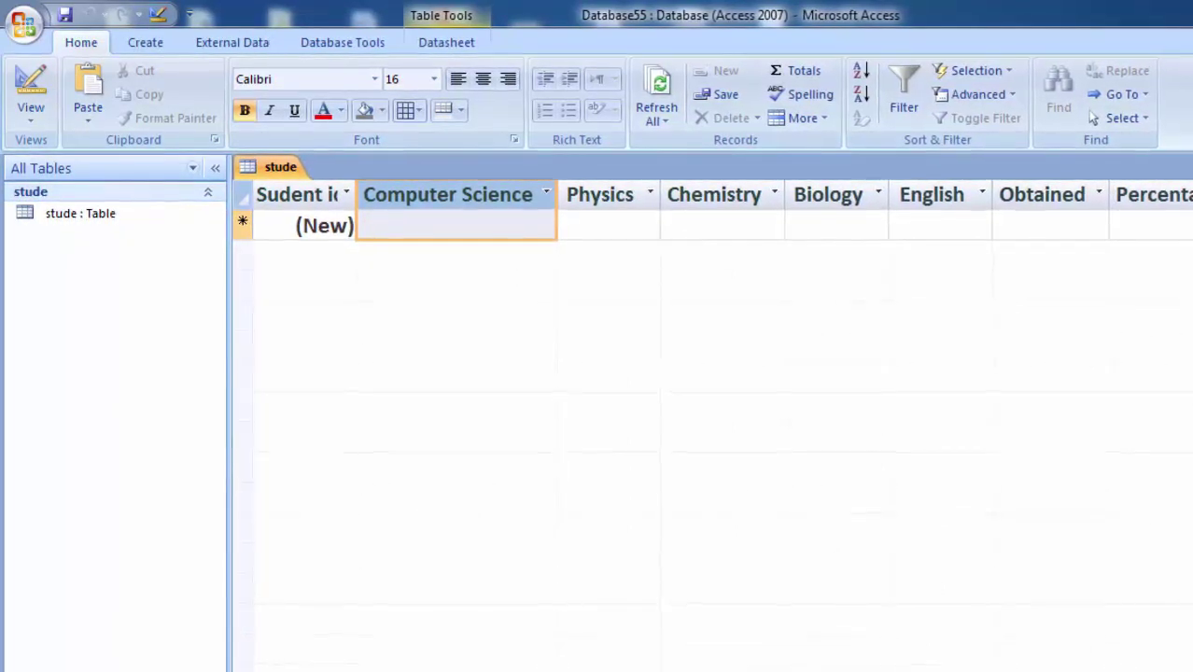
pyautogui.click(145, 42)
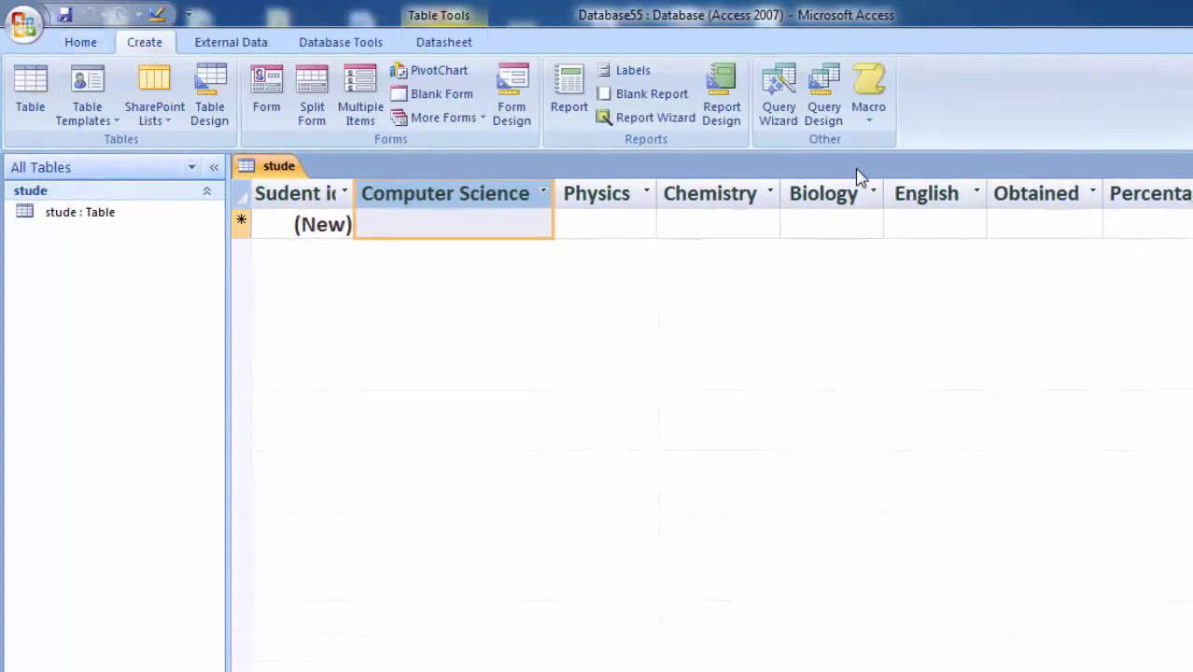
# Start a new query on stude and add Sudent id through Obtained to the design grid.
pyautogui.click(814, 117)
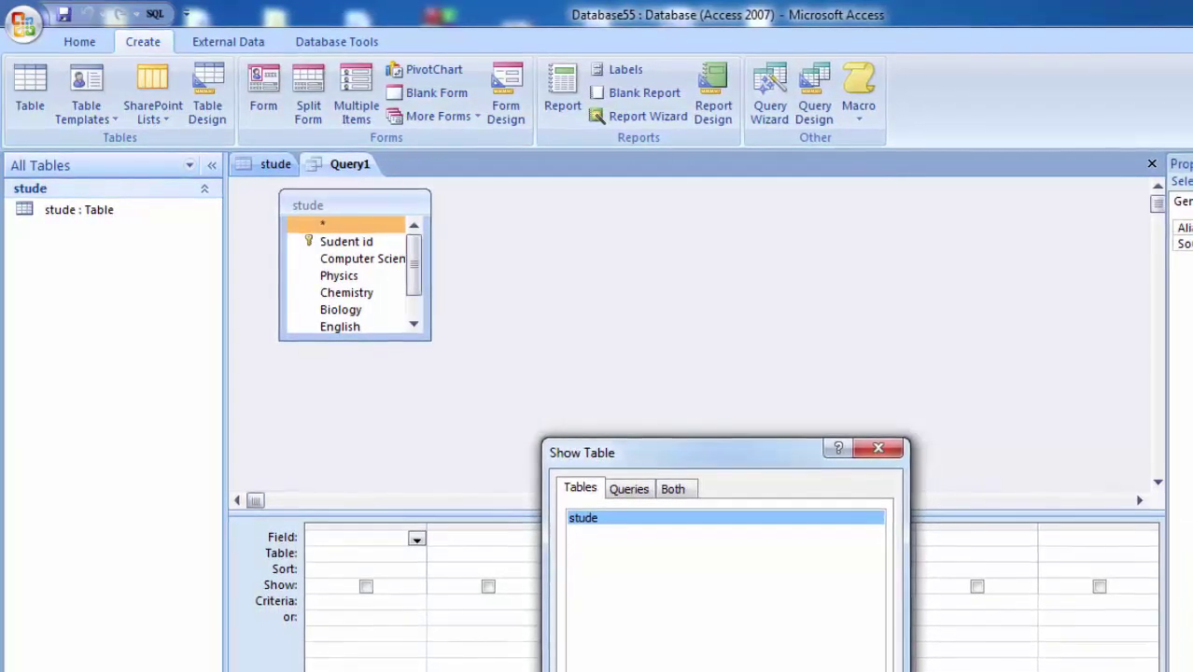
pyautogui.press('Escape')
pyautogui.doubleClick(347, 240)
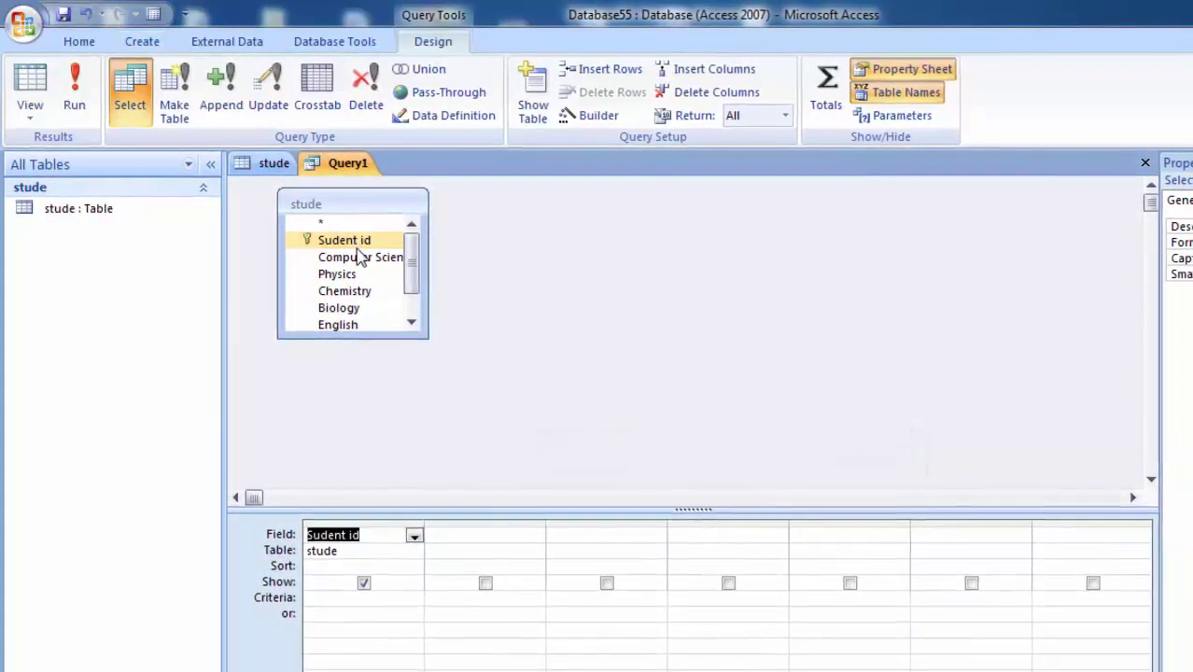
pyautogui.doubleClick(360, 257)
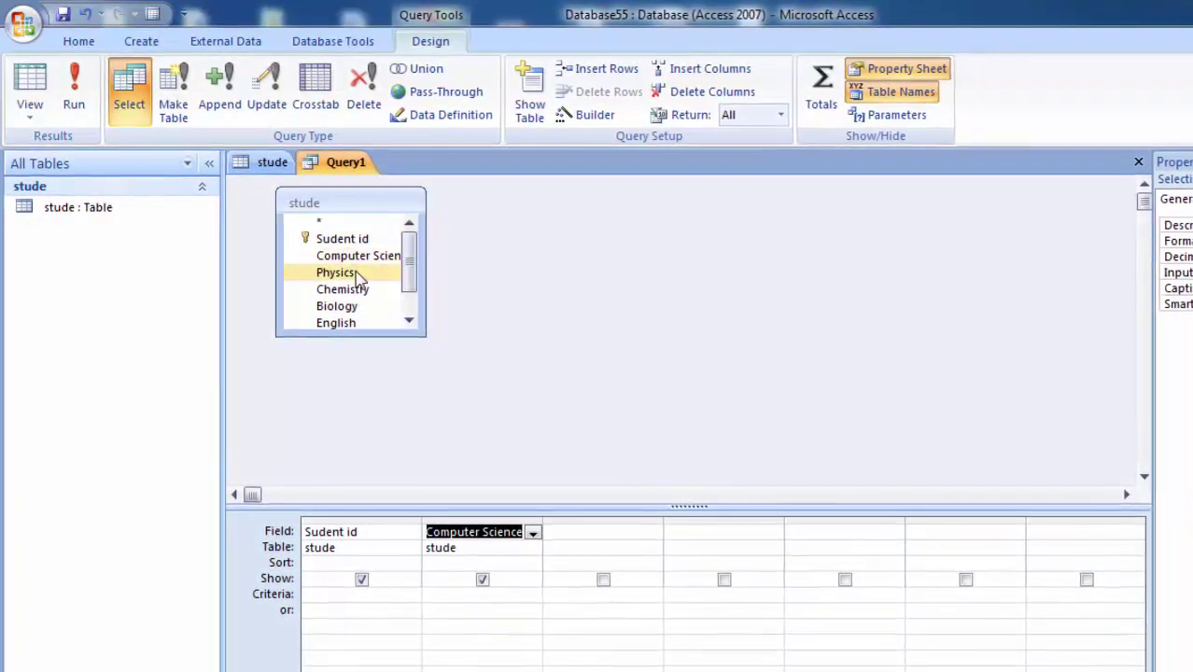
pyautogui.doubleClick(357, 274)
pyautogui.doubleClick(355, 288)
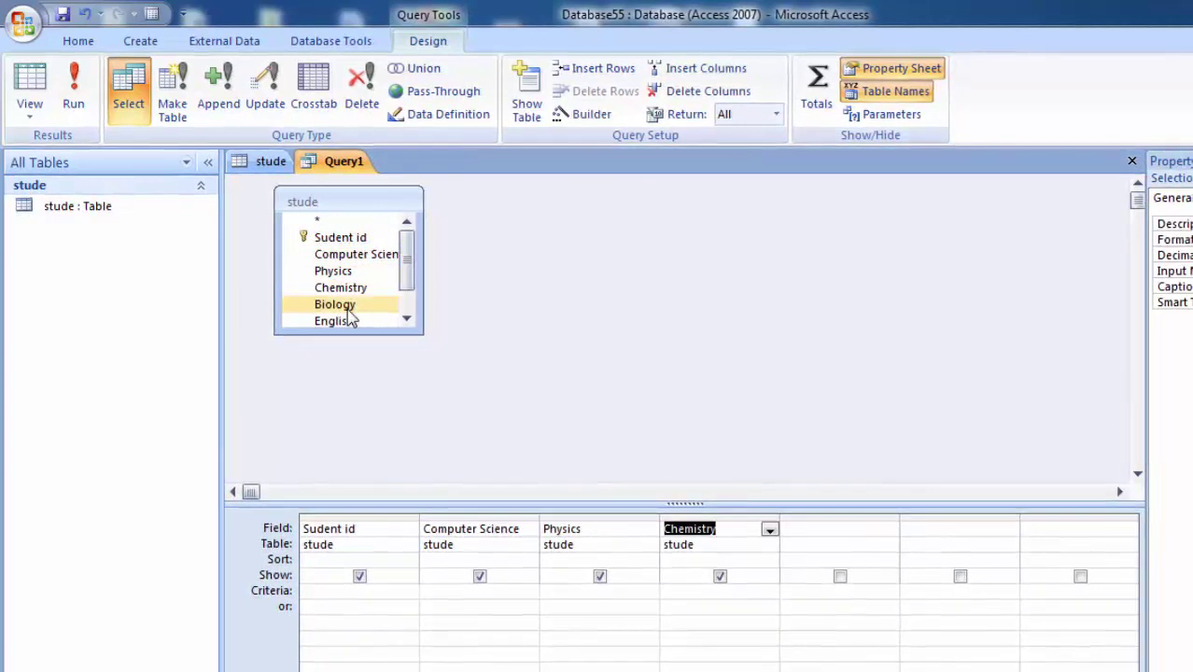
pyautogui.doubleClick(350, 306)
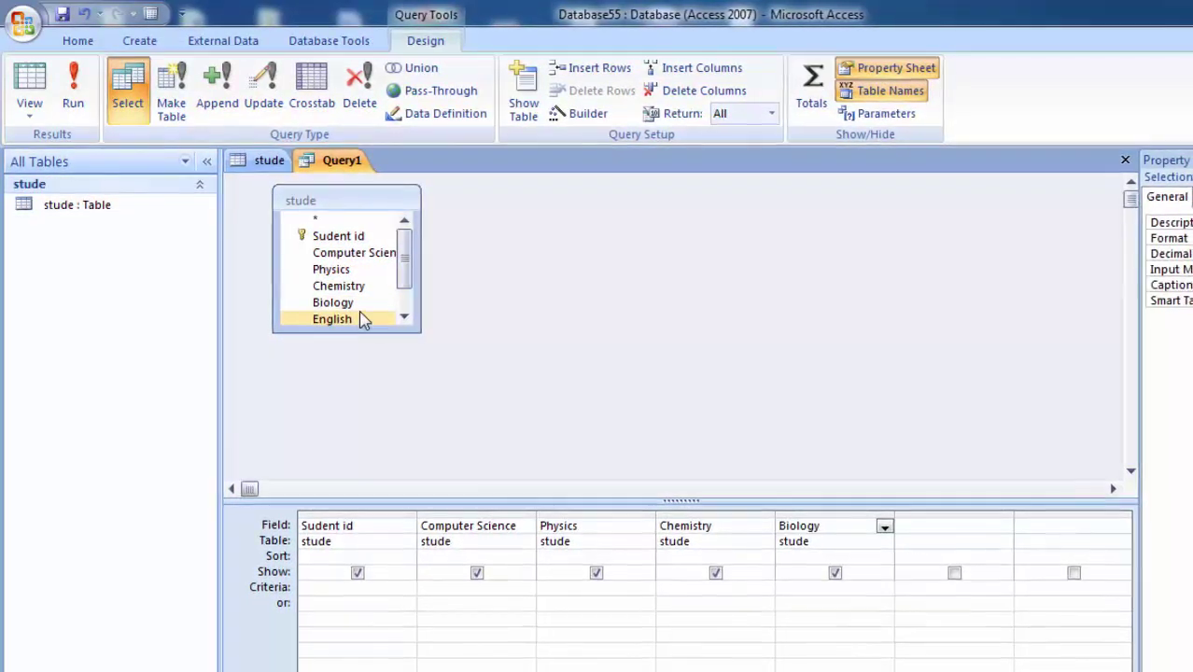
pyautogui.doubleClick(341, 318)
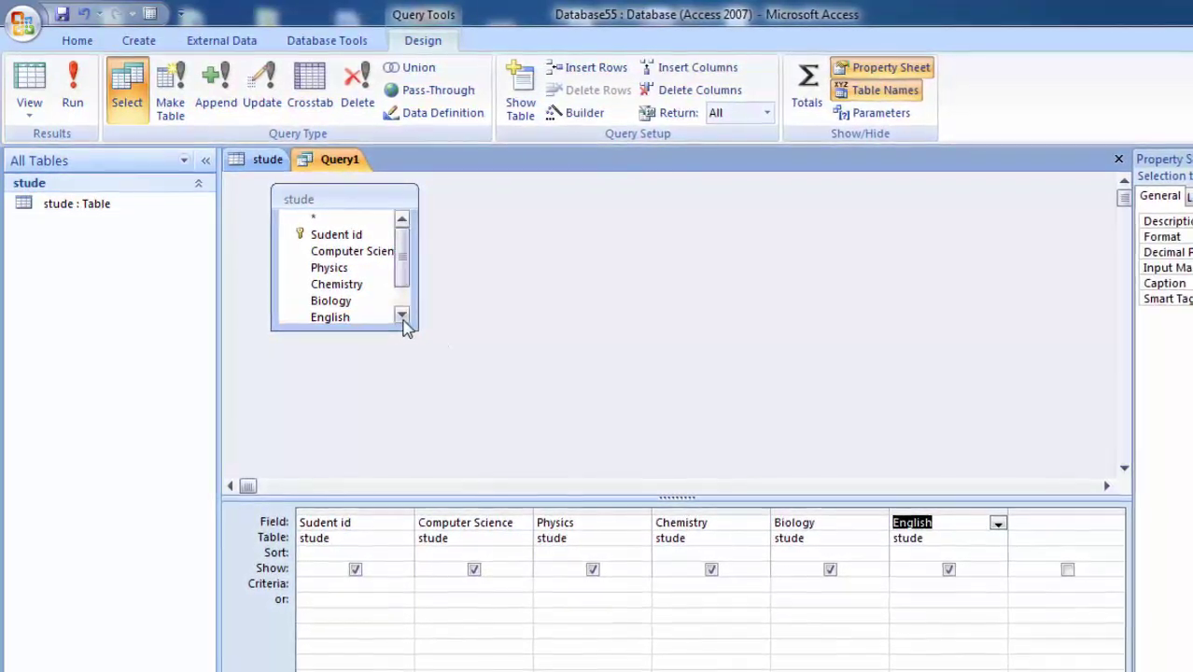
pyautogui.click(403, 316)
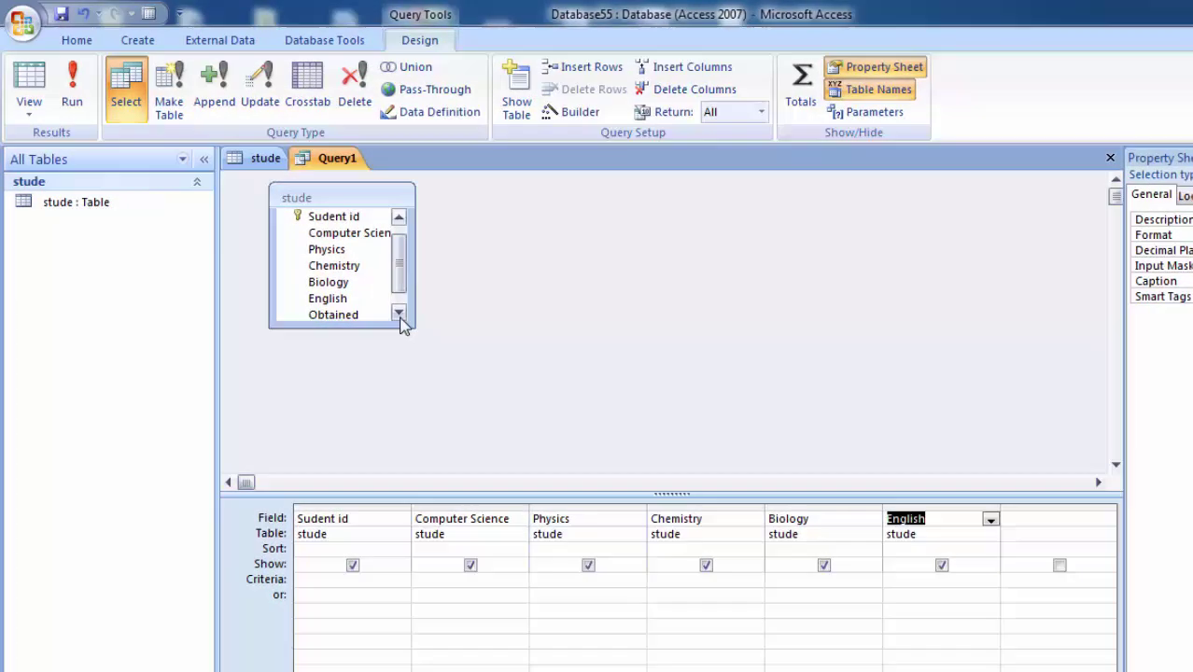
pyautogui.click(399, 314)
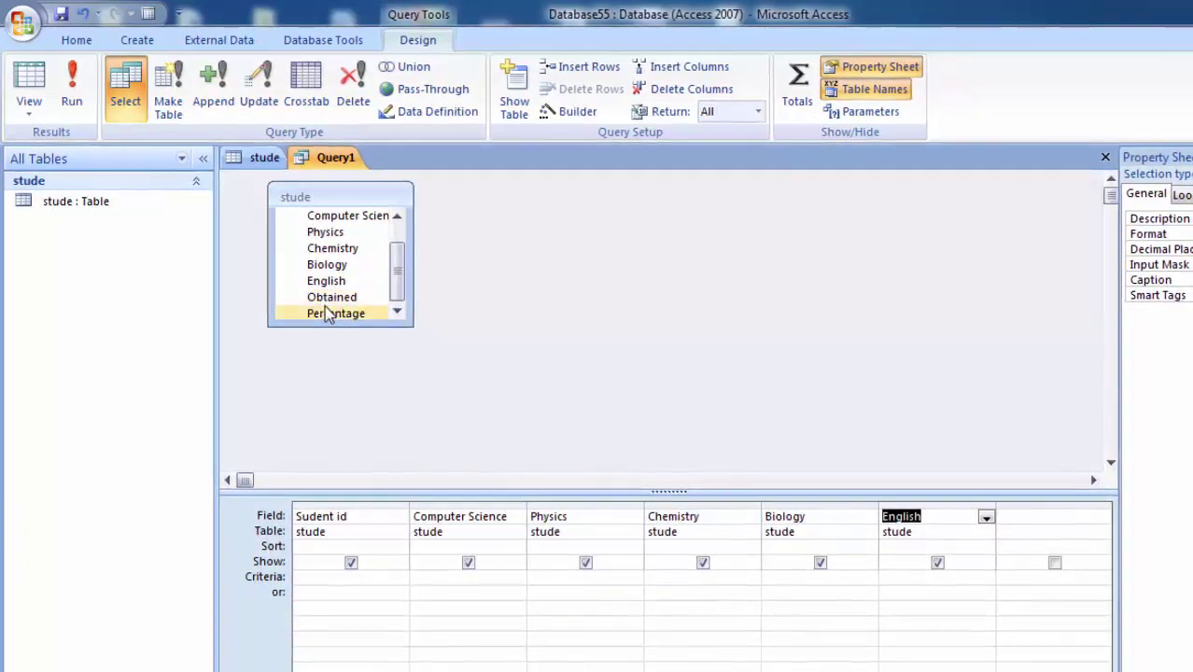
pyautogui.doubleClick(333, 298)
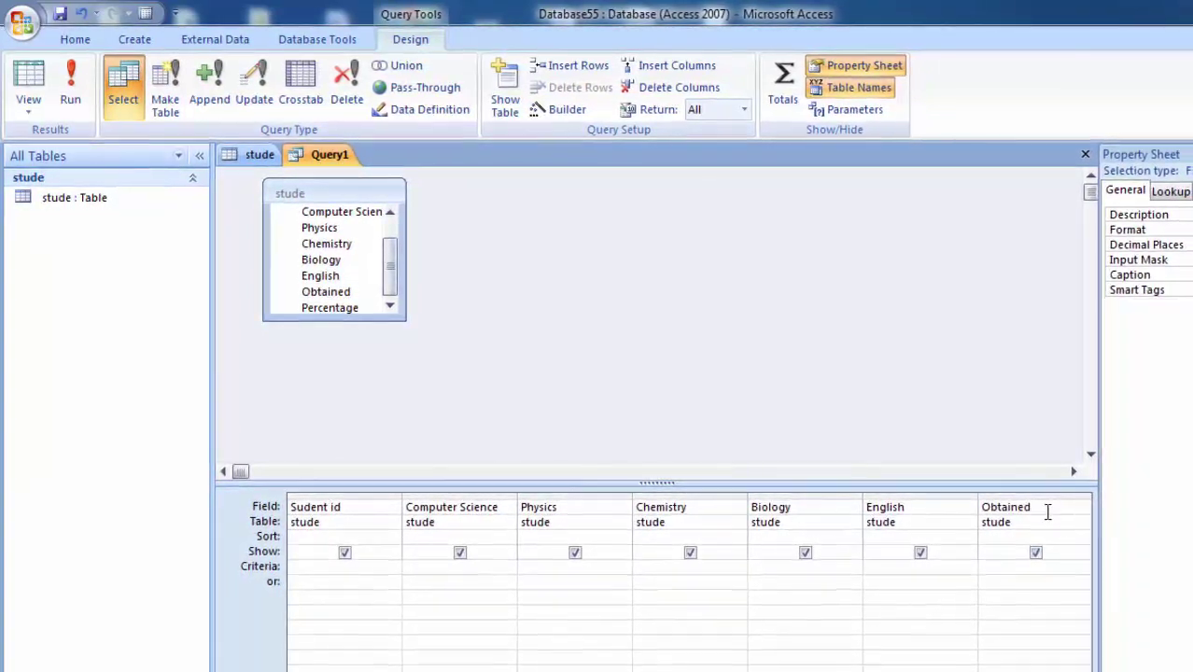
pyautogui.click(1042, 506)
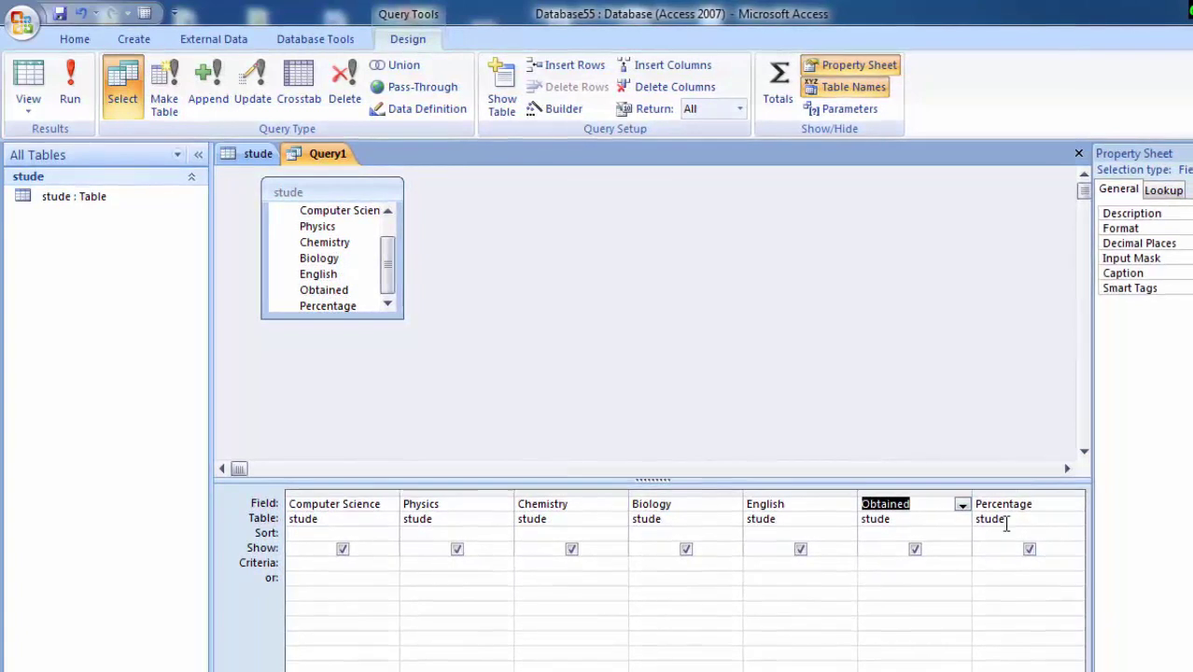
# Define Obtained as [Computer Science]+[Physics]+[Chemistry]+[Biology]+[English] and begin the Percentage expression.
pyautogui.click(936, 504)
pyautogui.write(':Computer Scienc')
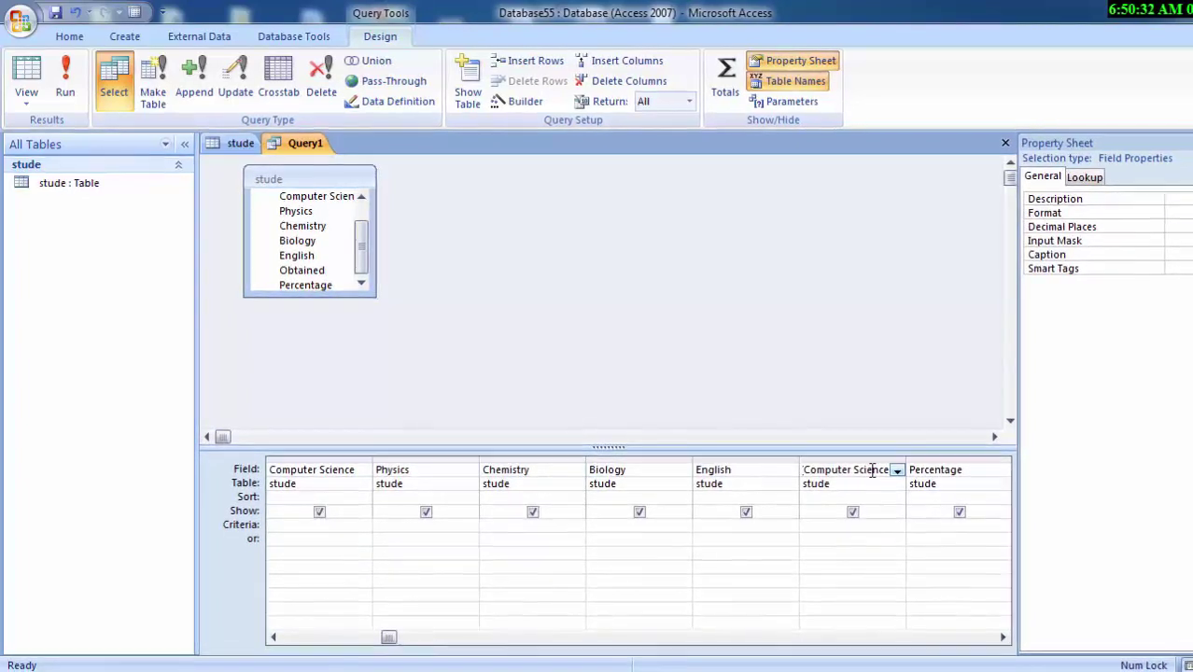
pyautogui.write(']')
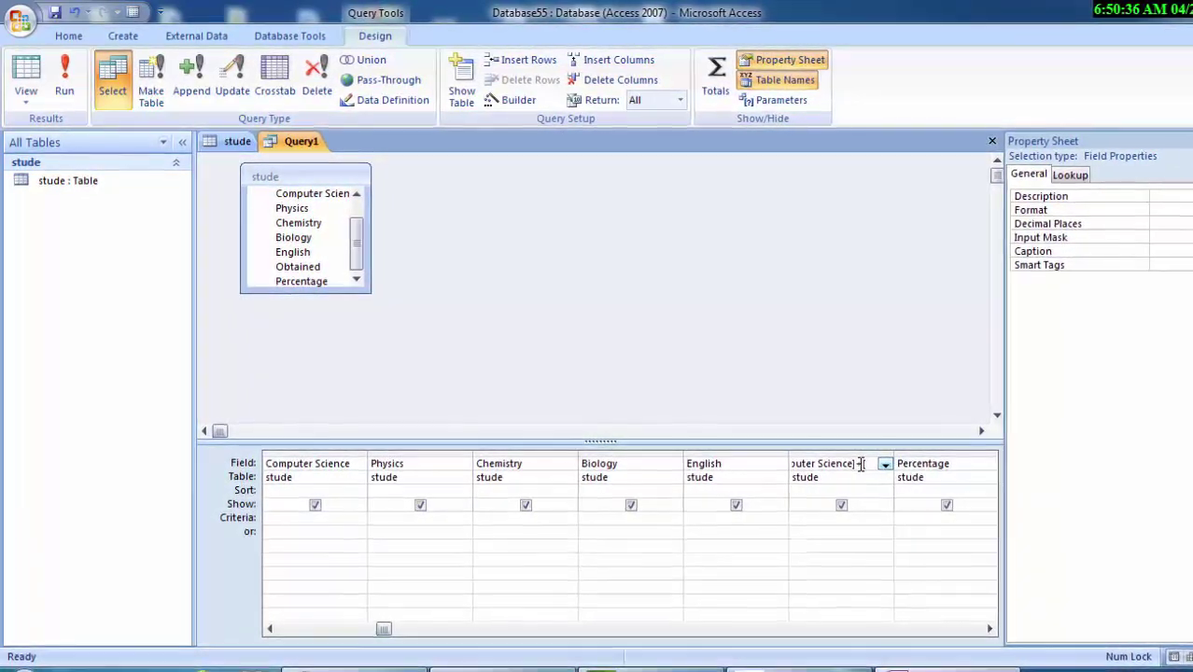
pyautogui.write('+[Ph')
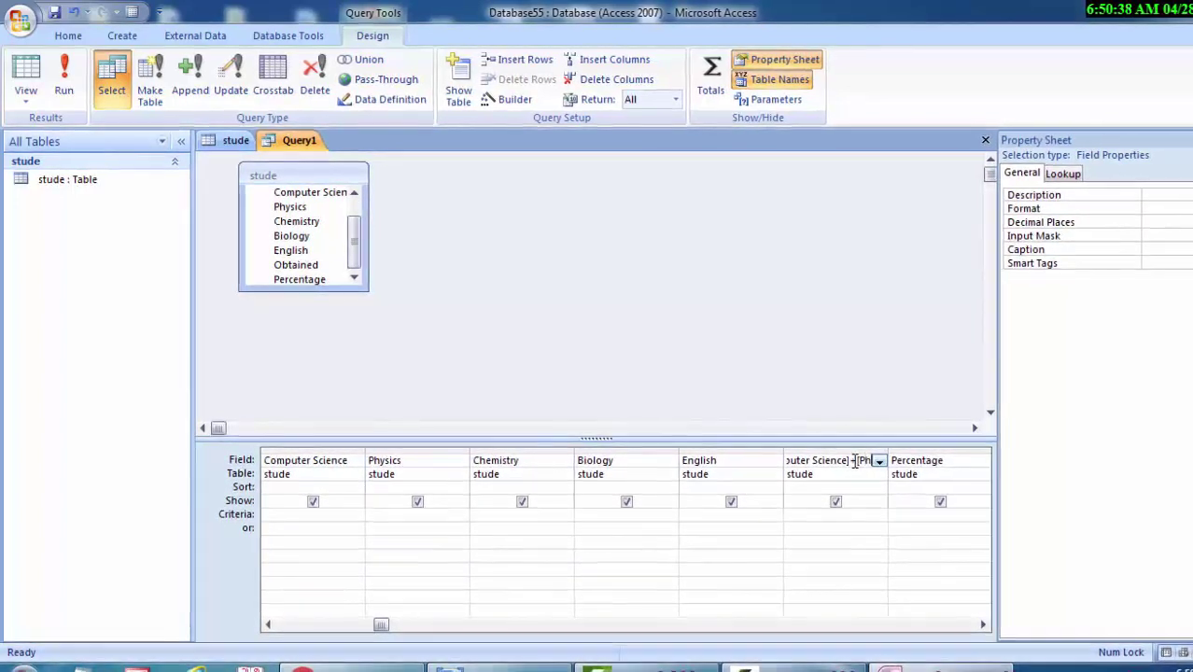
pyautogui.write('ysics')
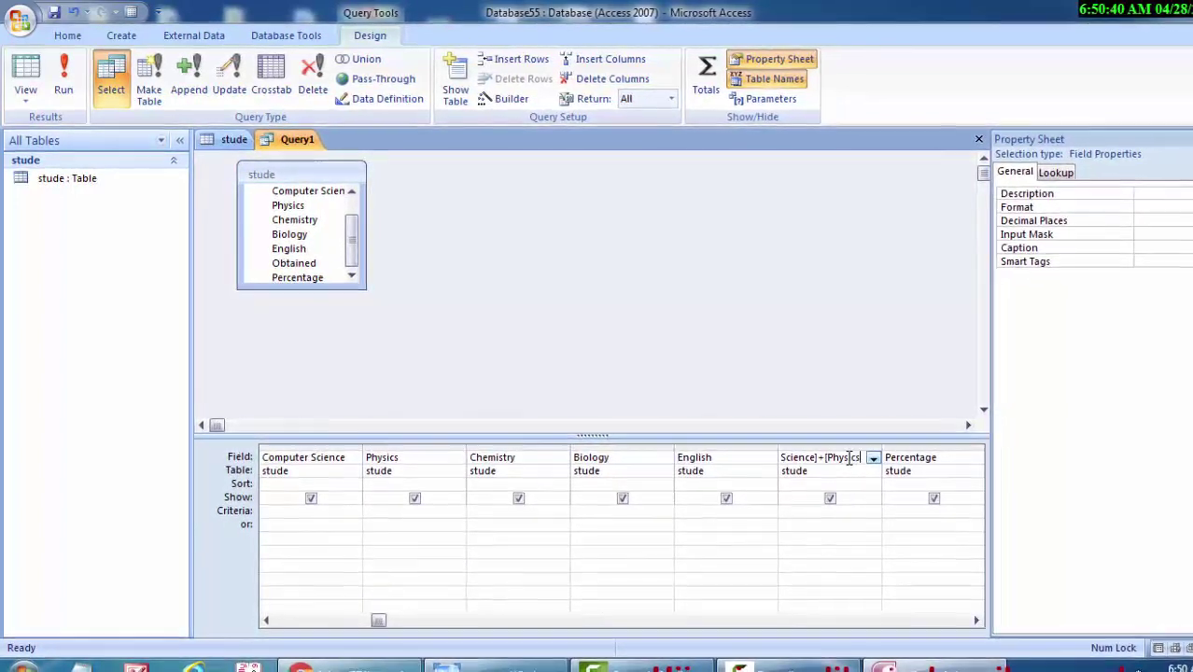
pyautogui.write(']+[Biology')
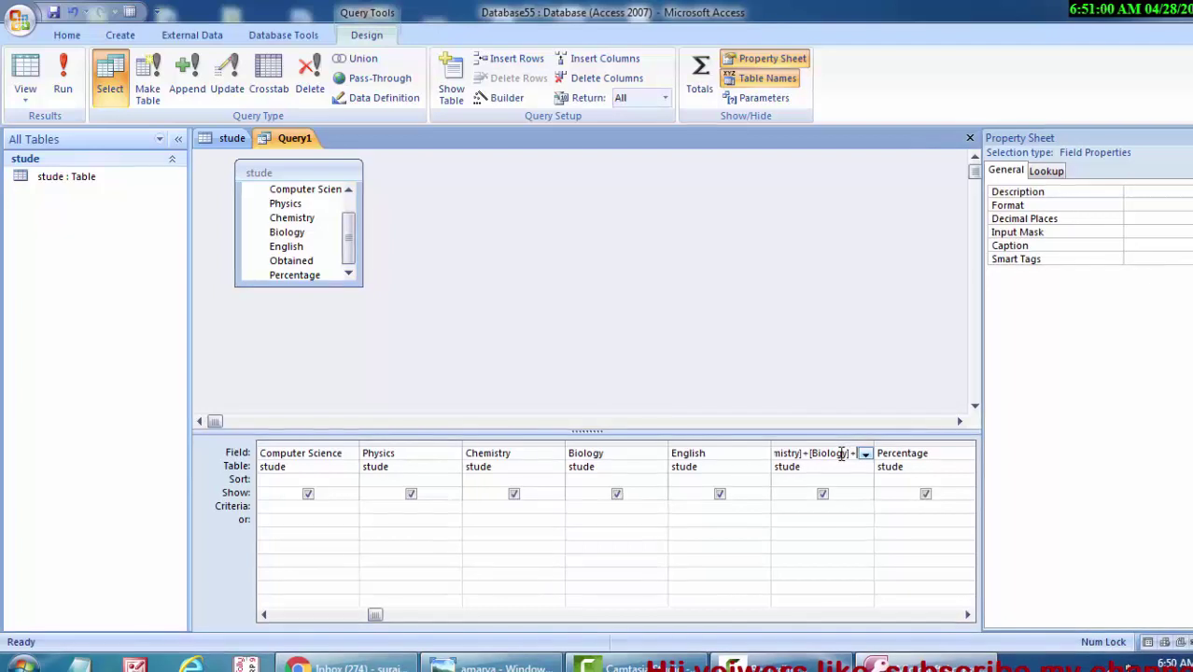
pyautogui.write('+[')
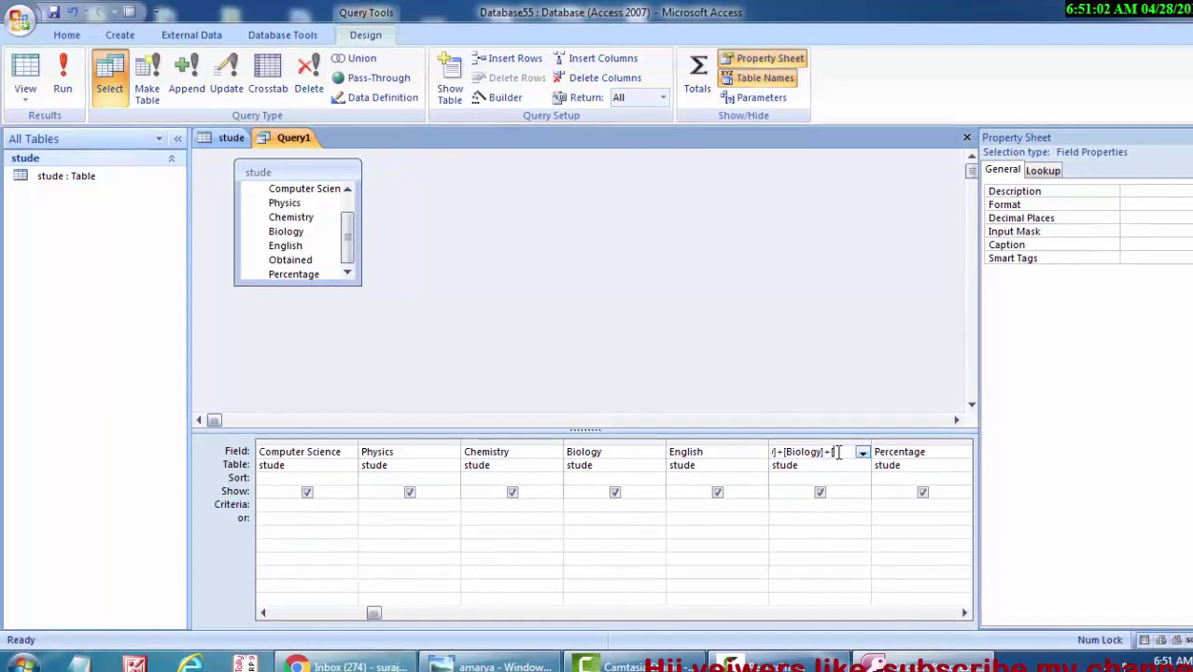
pyautogui.write('En')
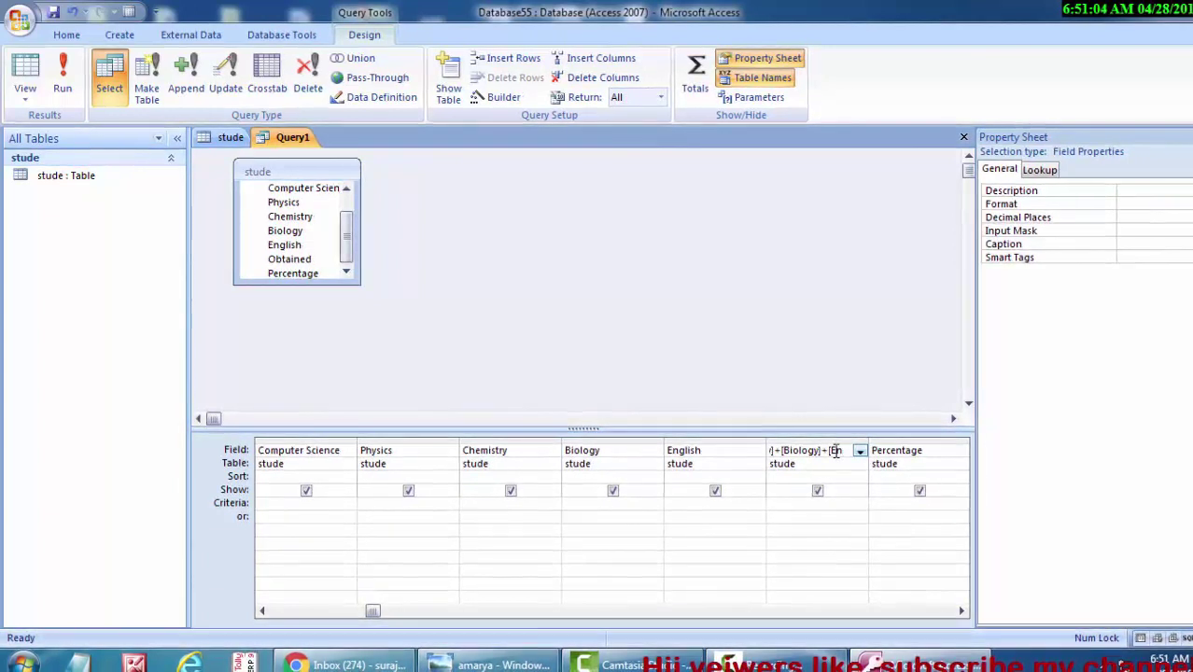
pyautogui.write('glis')
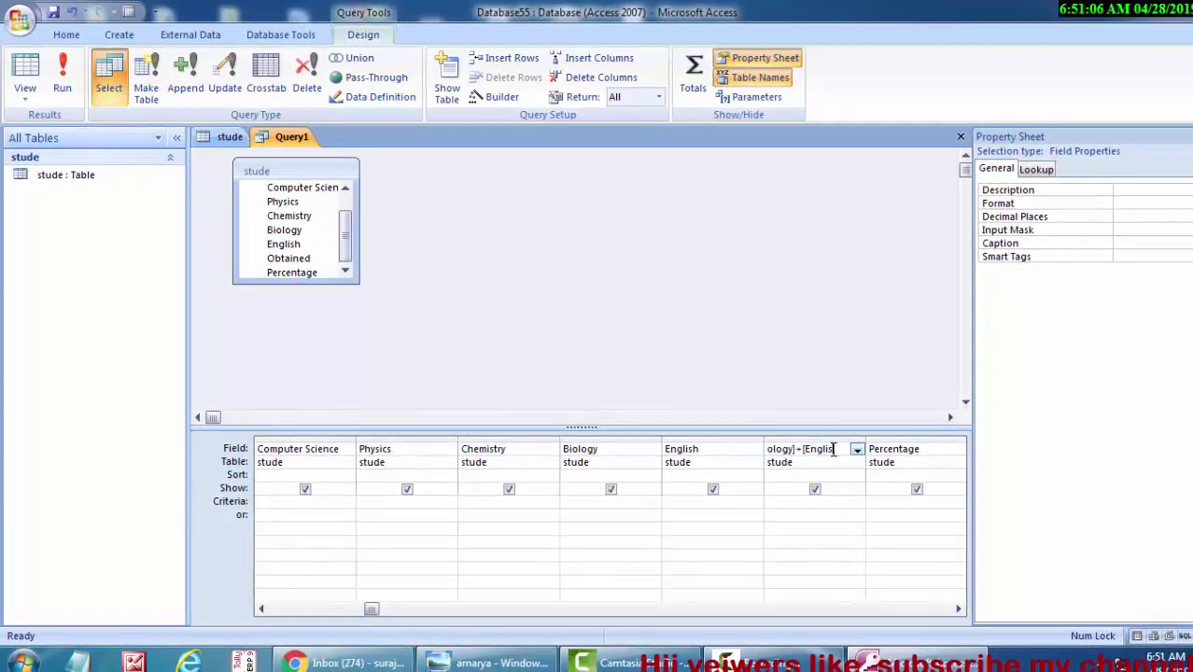
pyautogui.write('h')
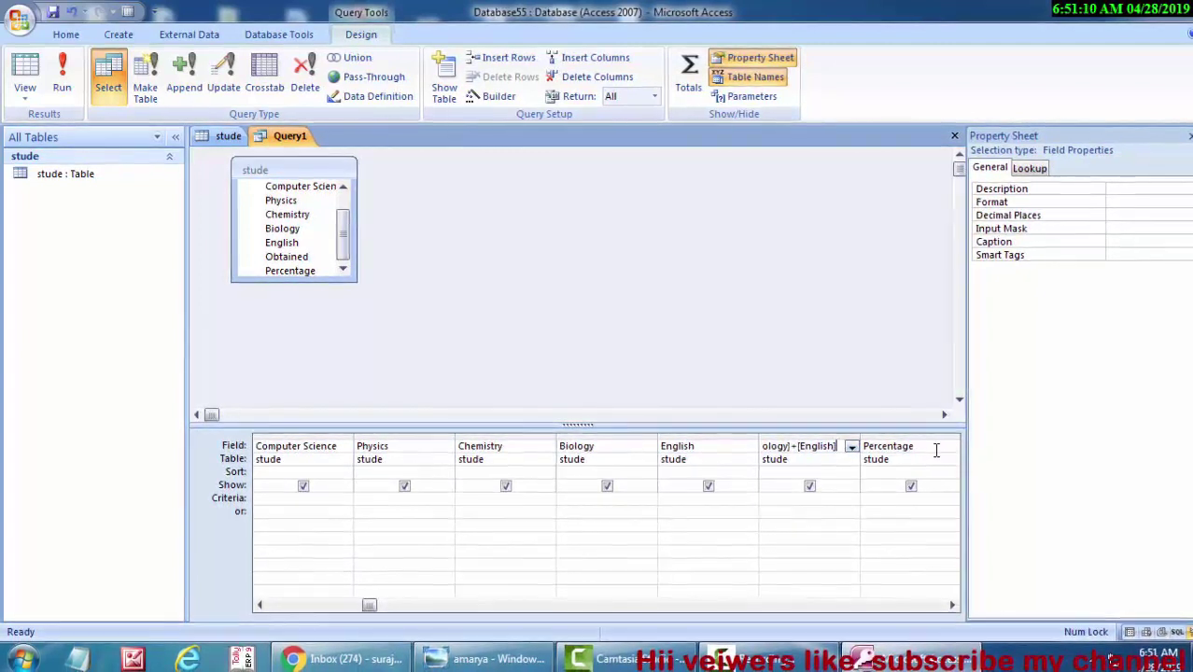
pyautogui.press('Tab')
pyautogui.click(820, 447)
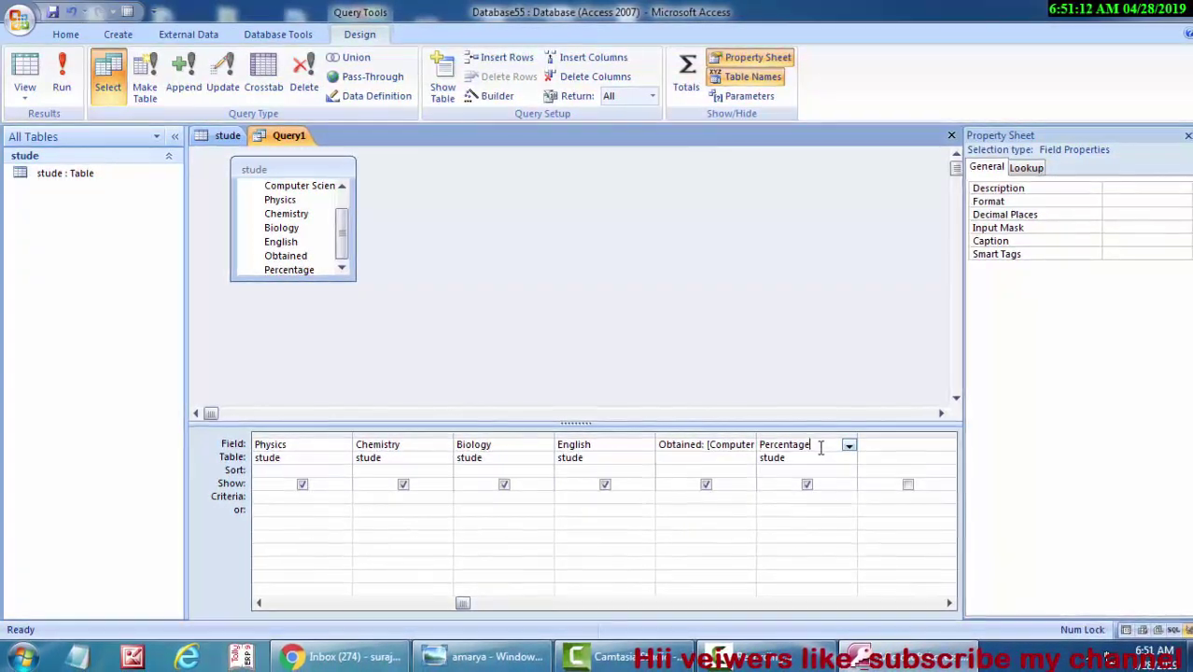
pyautogui.write(':[Obta')
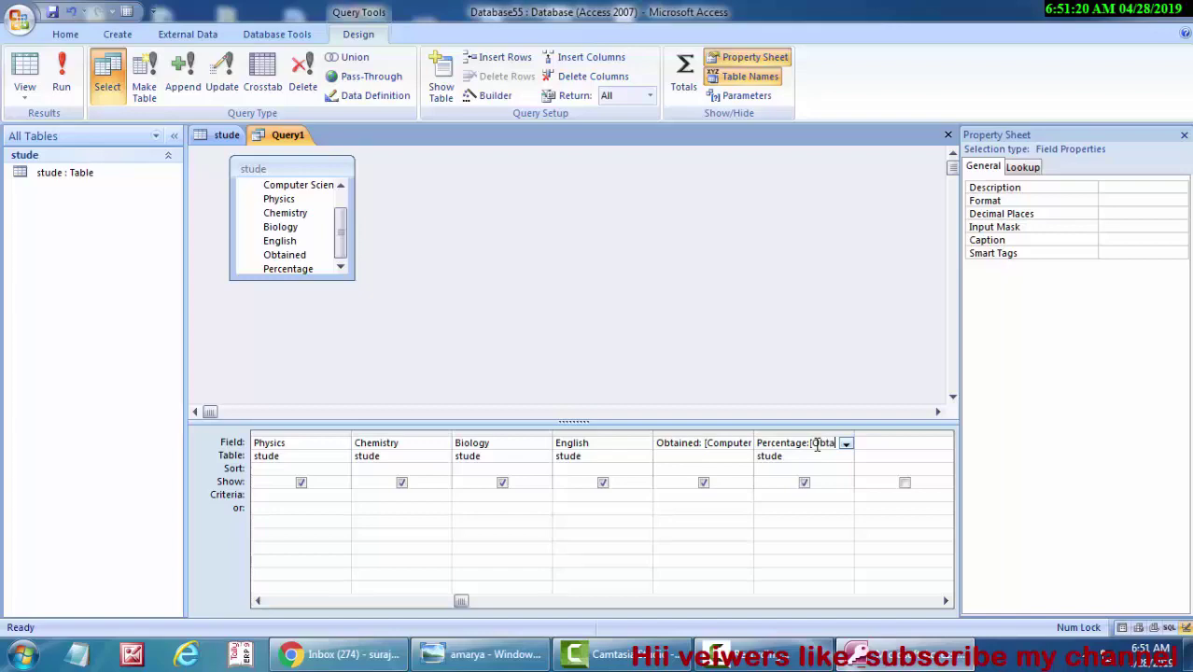
# Complete Percentage as [Obtained]*100/500 and run Query1 to view its datasheet.
pyautogui.write('ned')
pyautogui.write(']*')
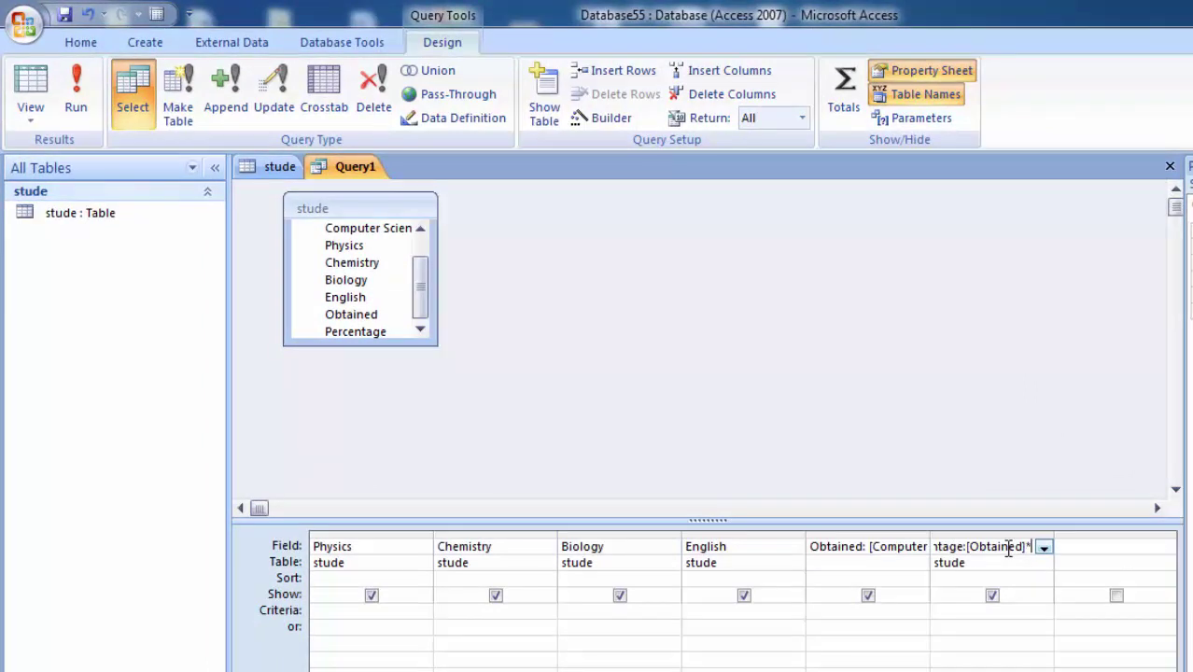
pyautogui.write('1')
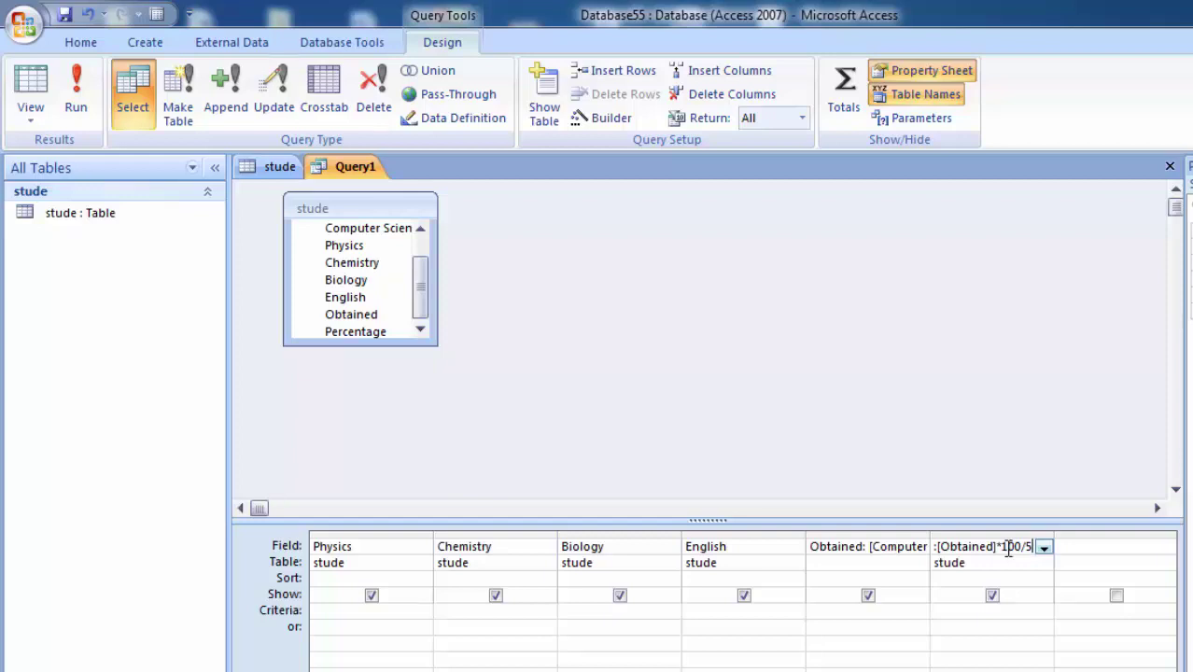
pyautogui.write('00')
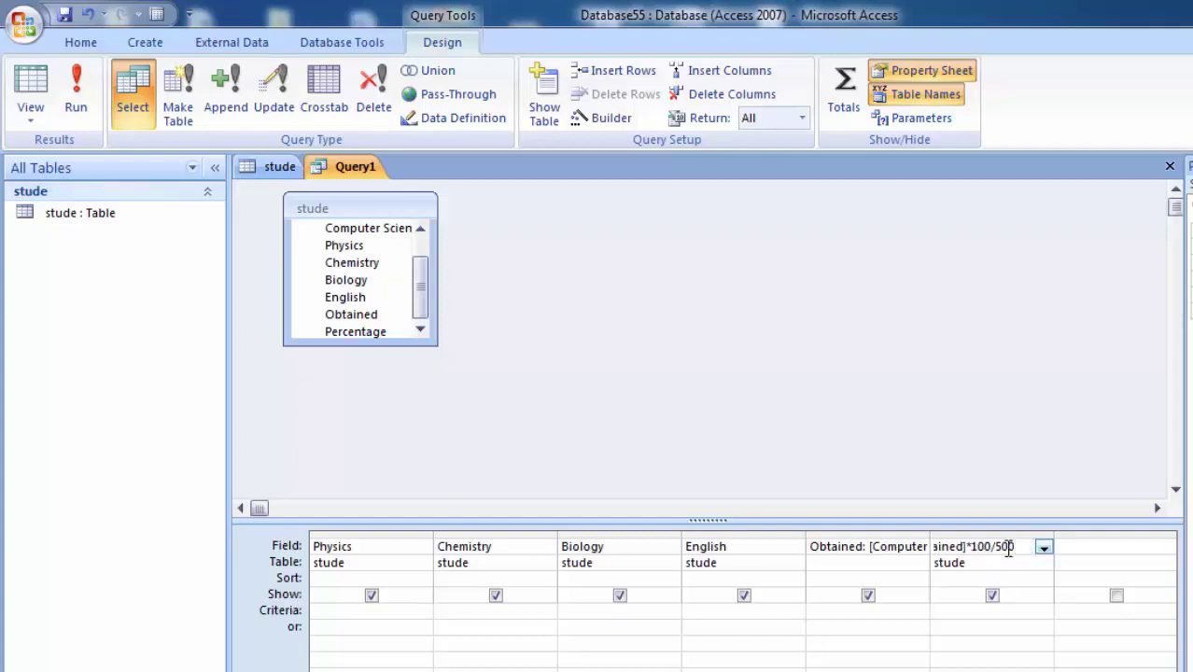
pyautogui.click(78, 110)
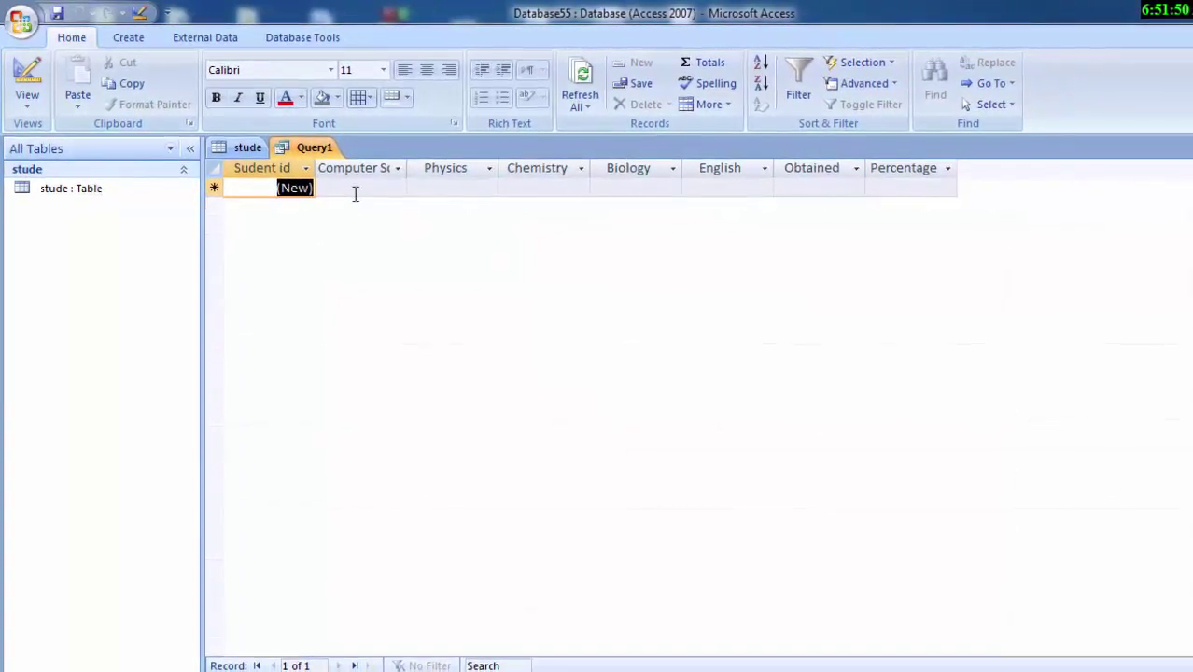
# Enter the first student's marks 60, 66, 78, 88 and 55, giving Obtained 347 and Percentage 69.4.
pyautogui.doubleClick(406, 168)
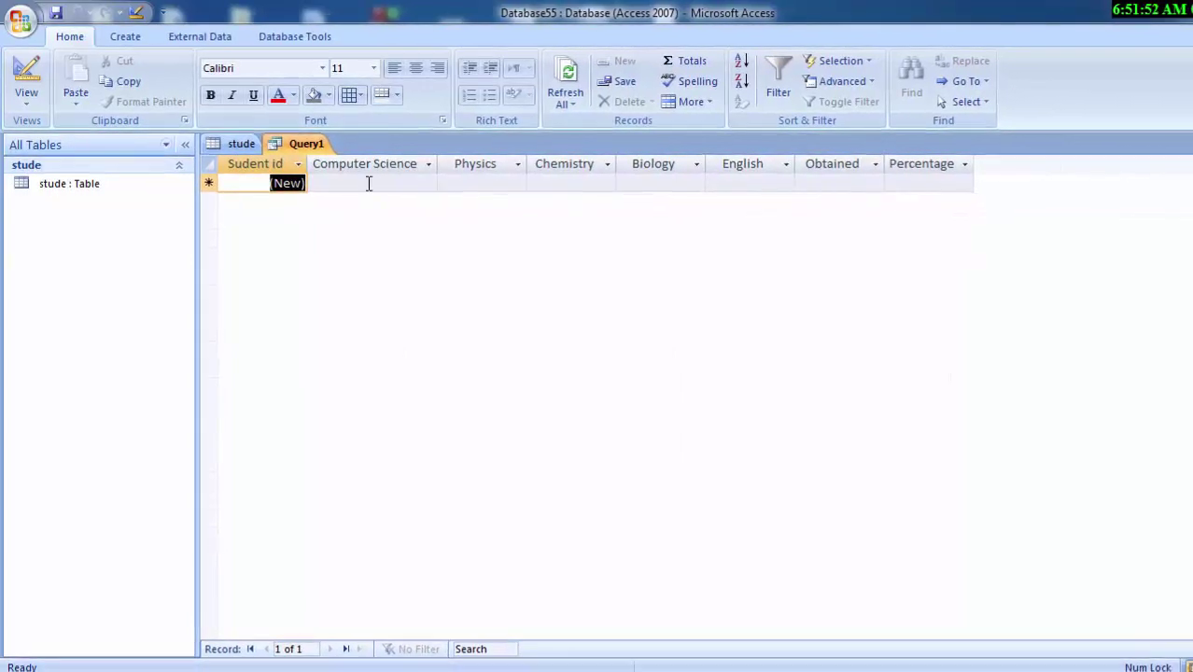
pyautogui.click(366, 181)
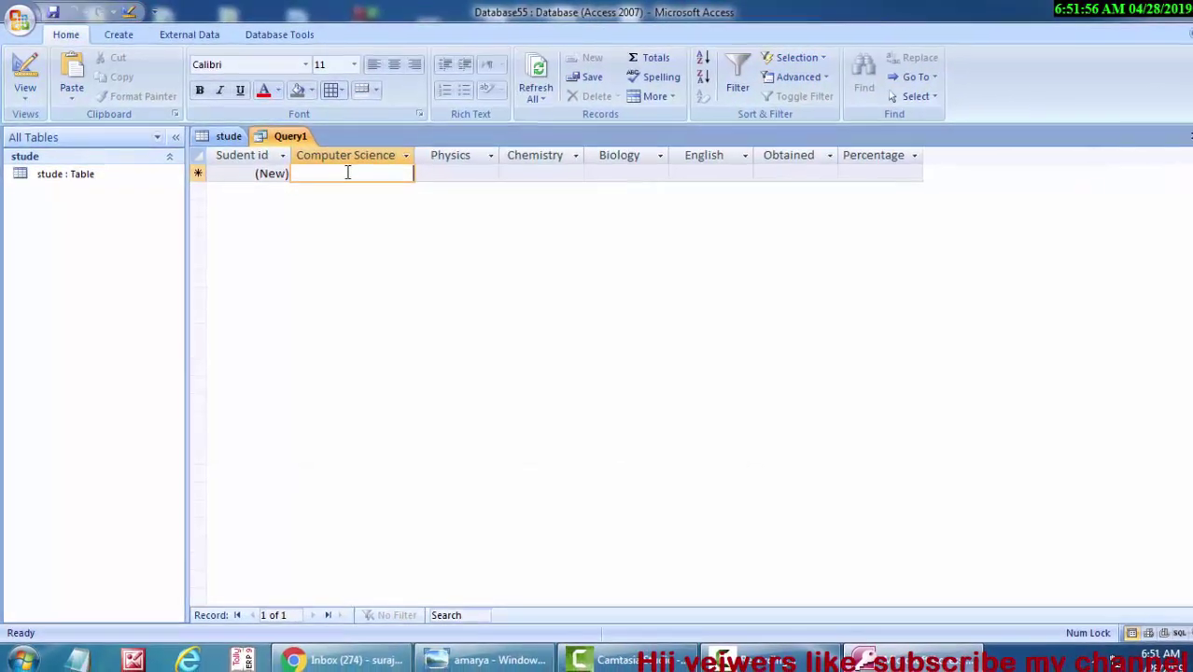
pyautogui.write('60')
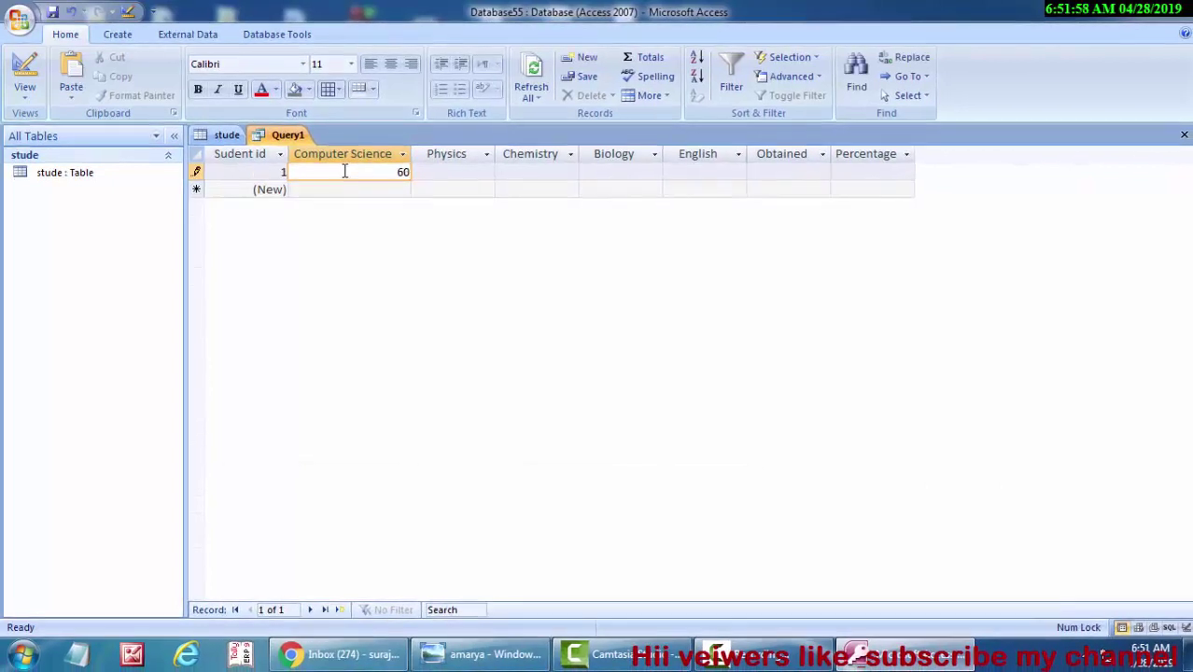
pyautogui.click(443, 175)
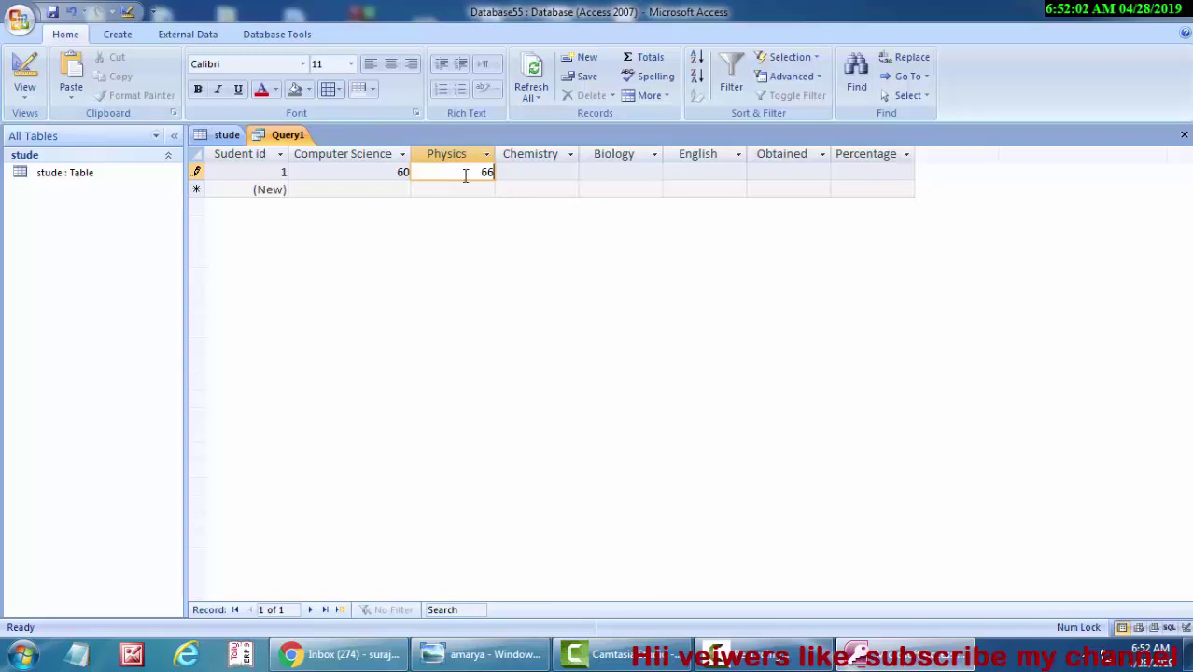
pyautogui.click(558, 173)
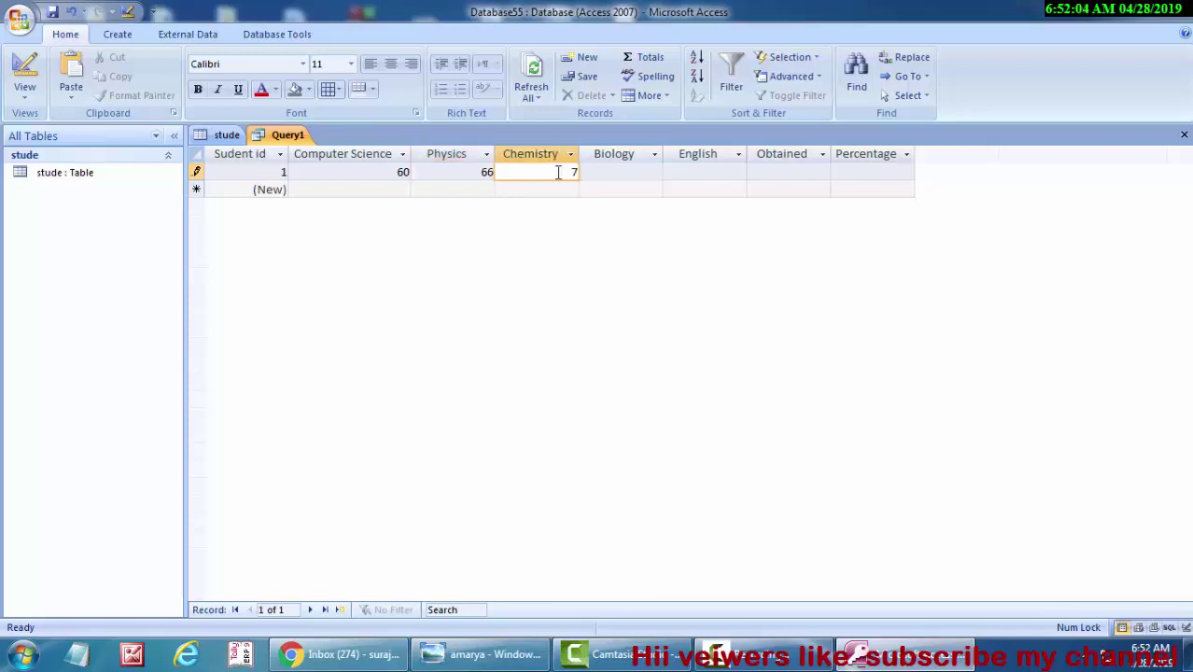
pyautogui.click(624, 177)
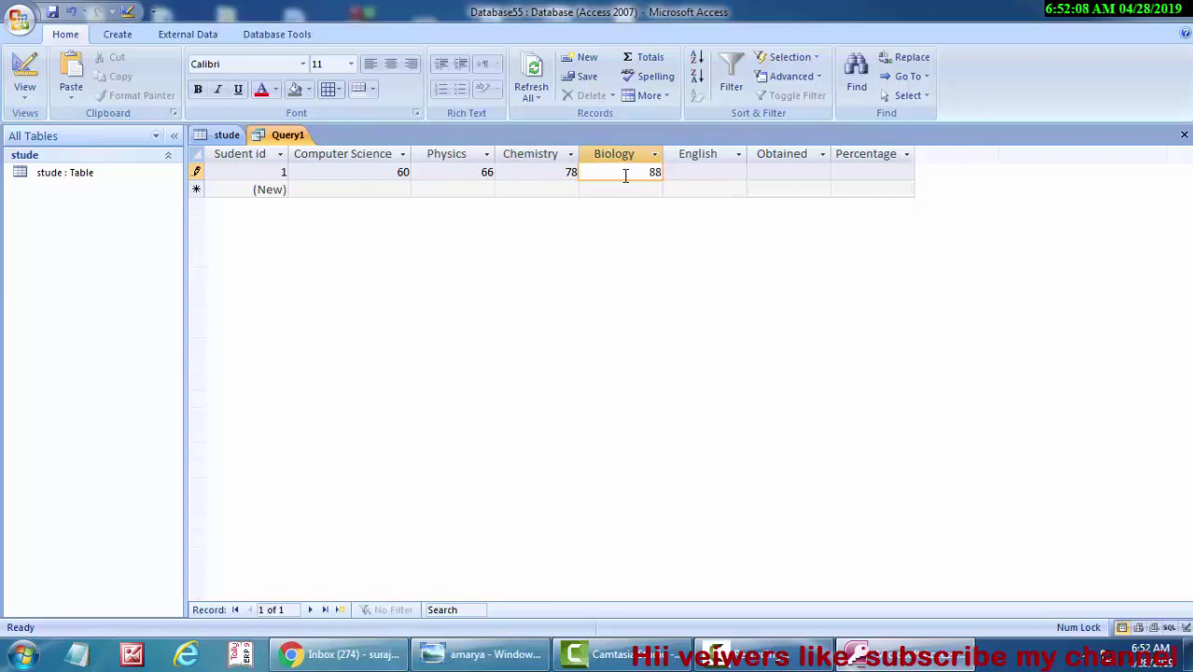
pyautogui.click(687, 177)
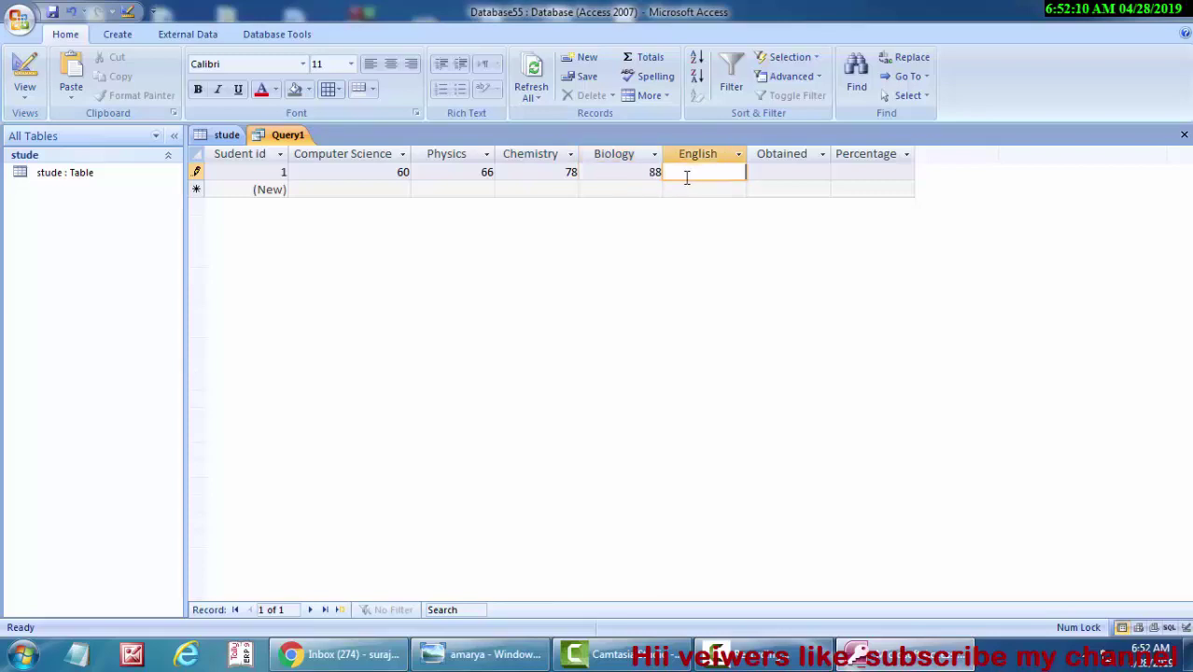
pyautogui.click(762, 170)
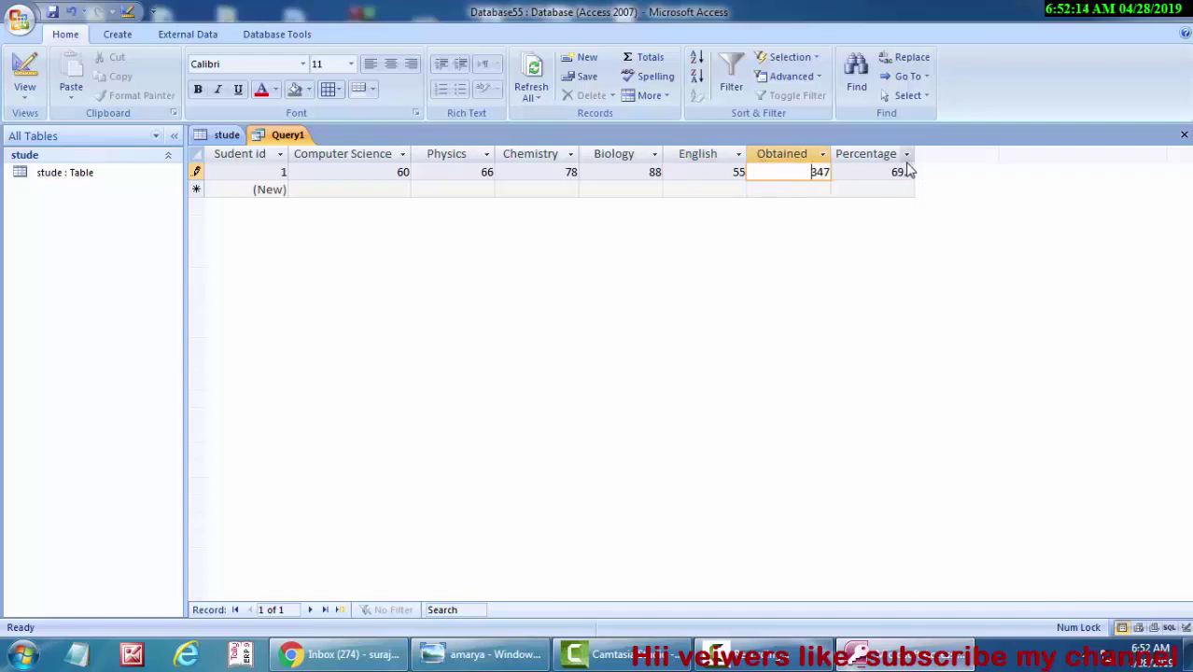
pyautogui.moveTo(915, 160); pyautogui.dragTo(919, 155)
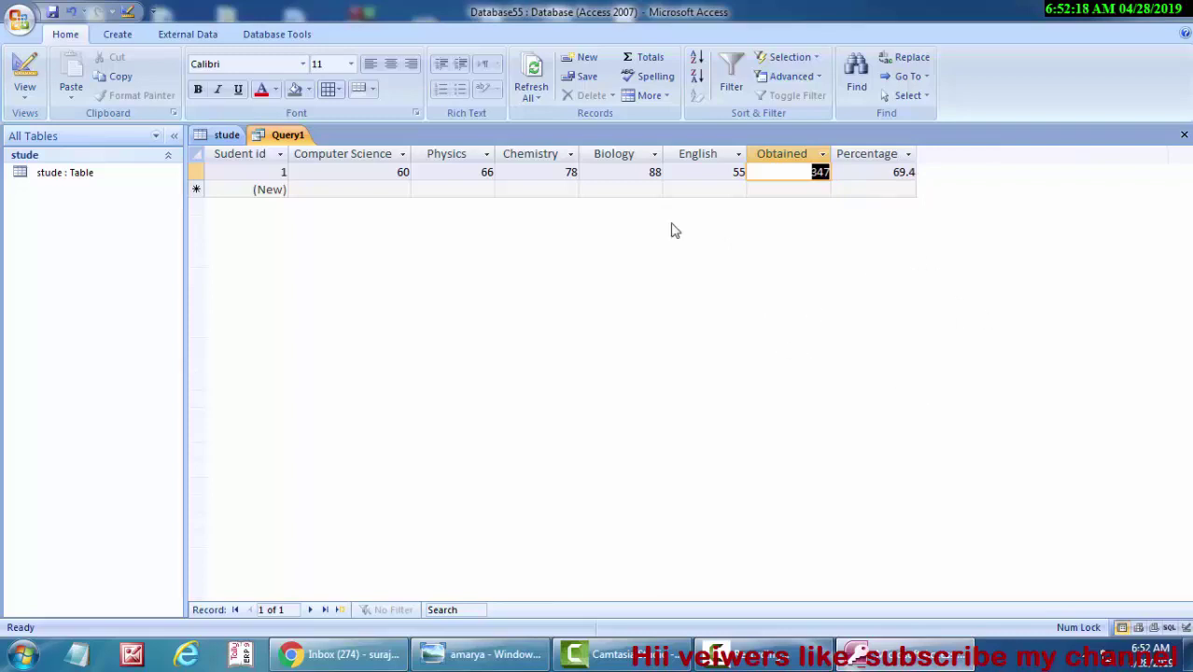
pyautogui.click(345, 189)
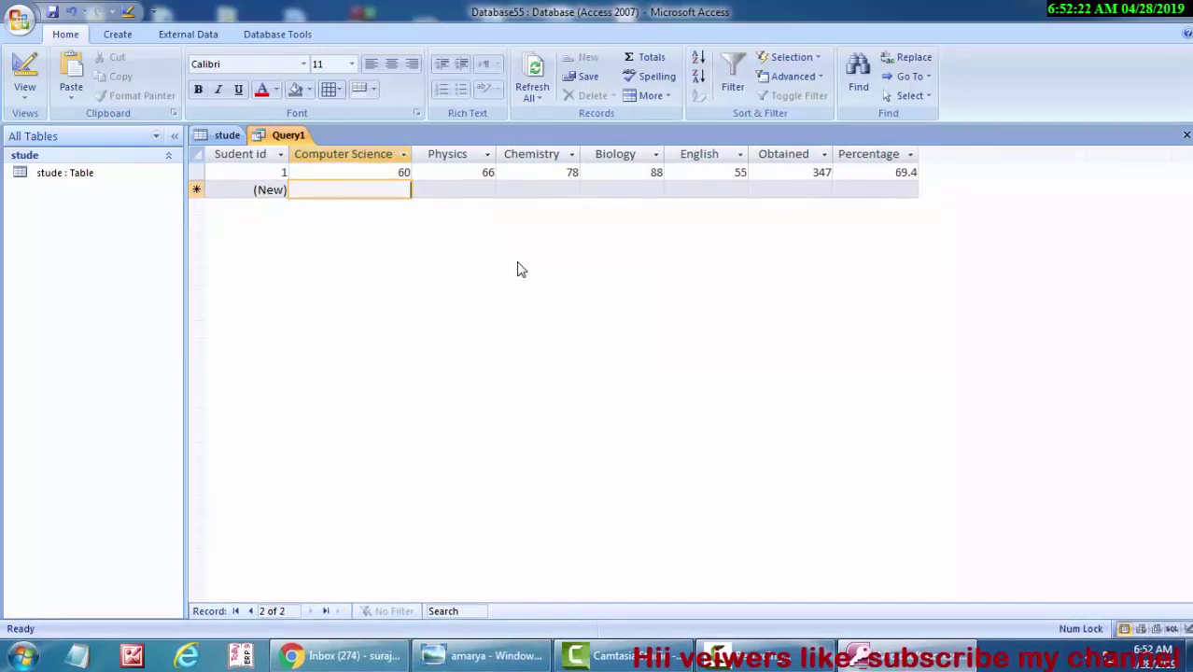
# Enter student 2's marks 56, 88, 66, 54 and 37, totalling Obtained 301 at 60.2.
pyautogui.write('5')
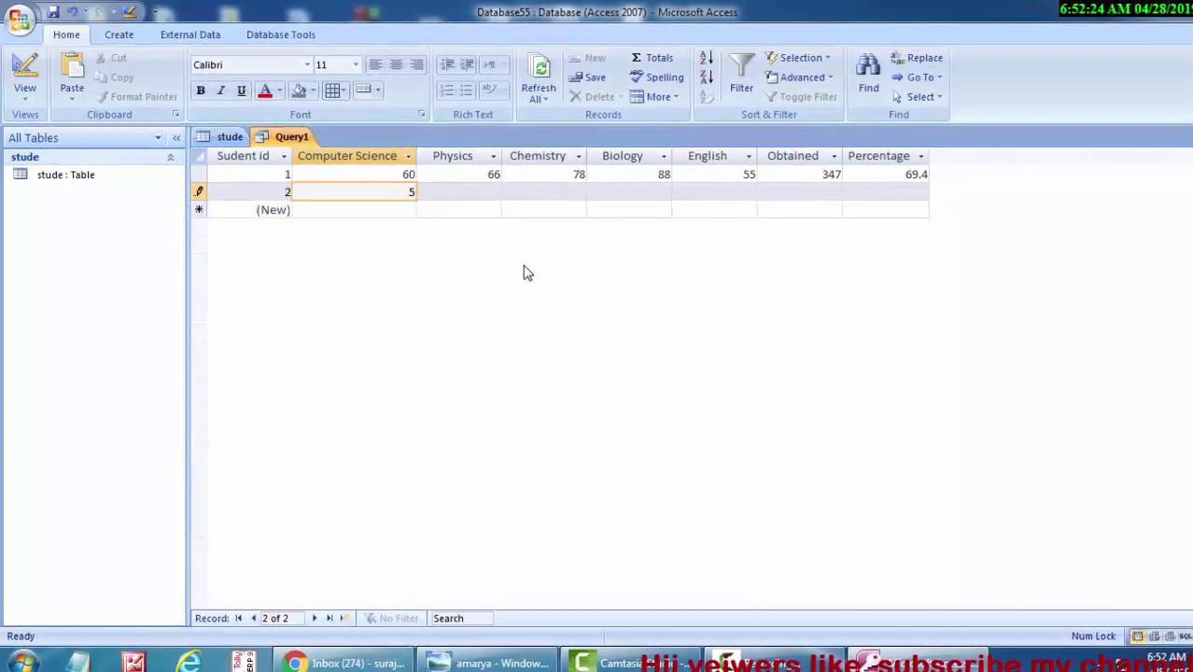
pyautogui.write('6')
pyautogui.click(444, 194)
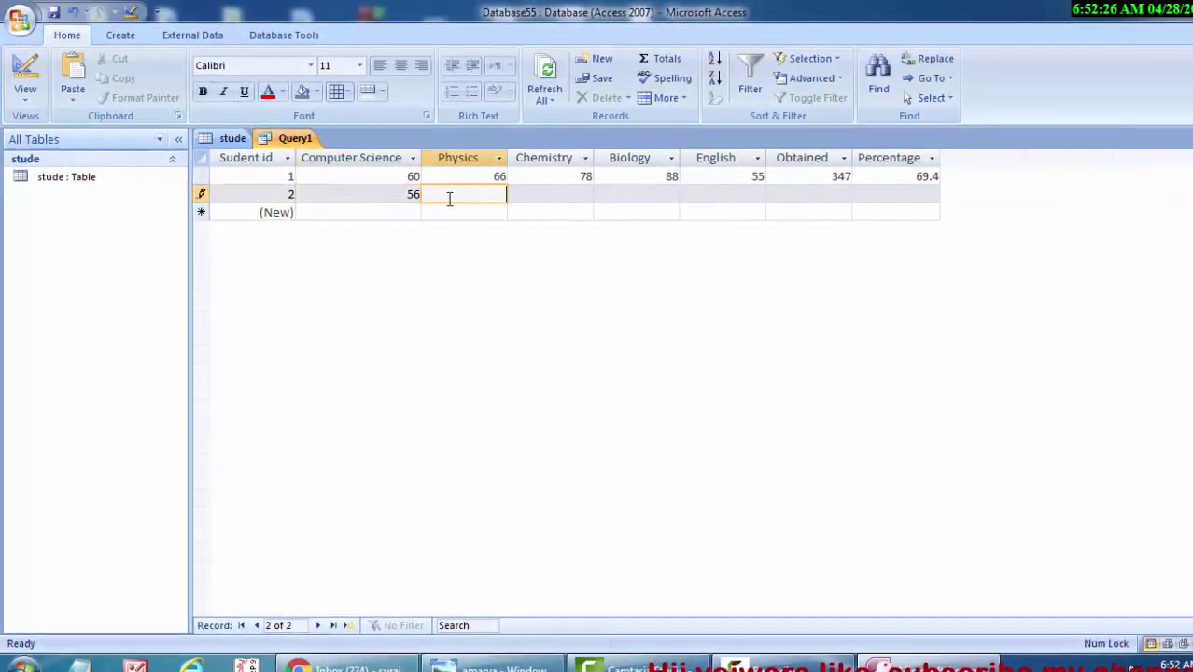
pyautogui.write('88')
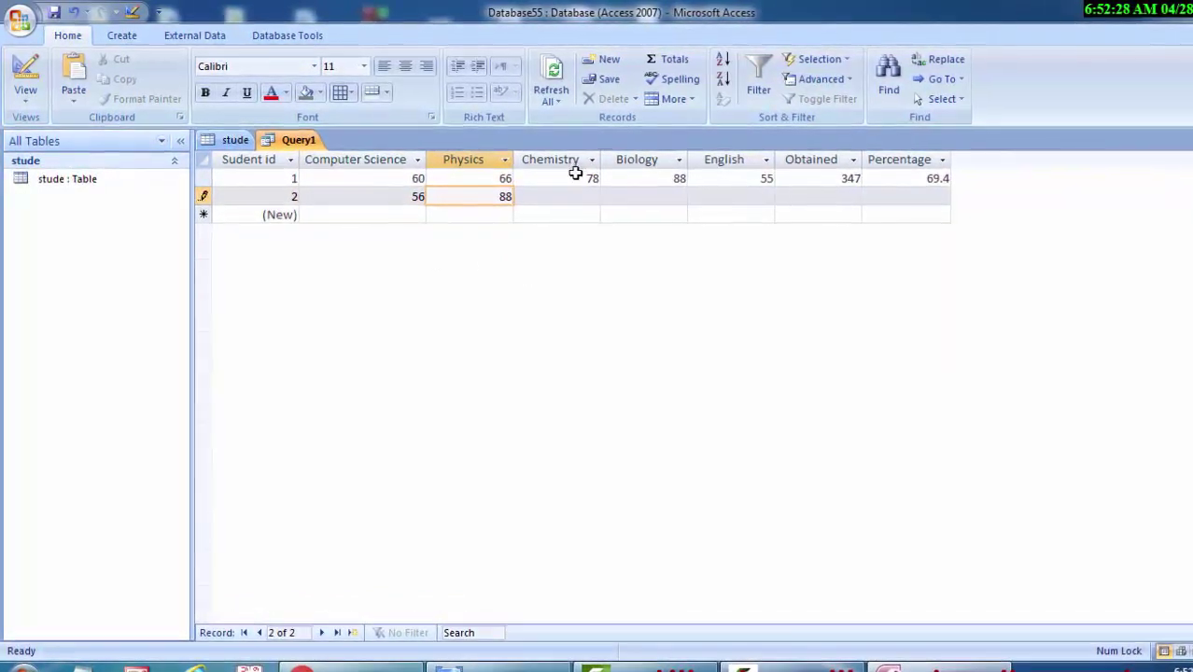
pyautogui.click(573, 195)
pyautogui.write('66')
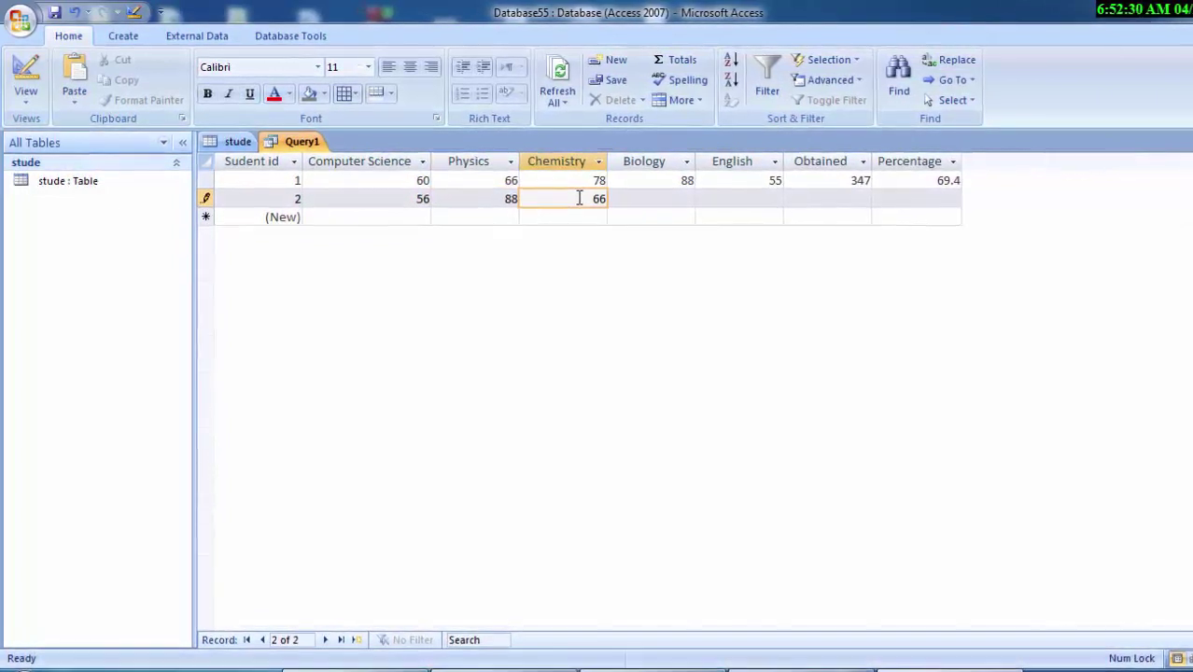
pyautogui.click(672, 202)
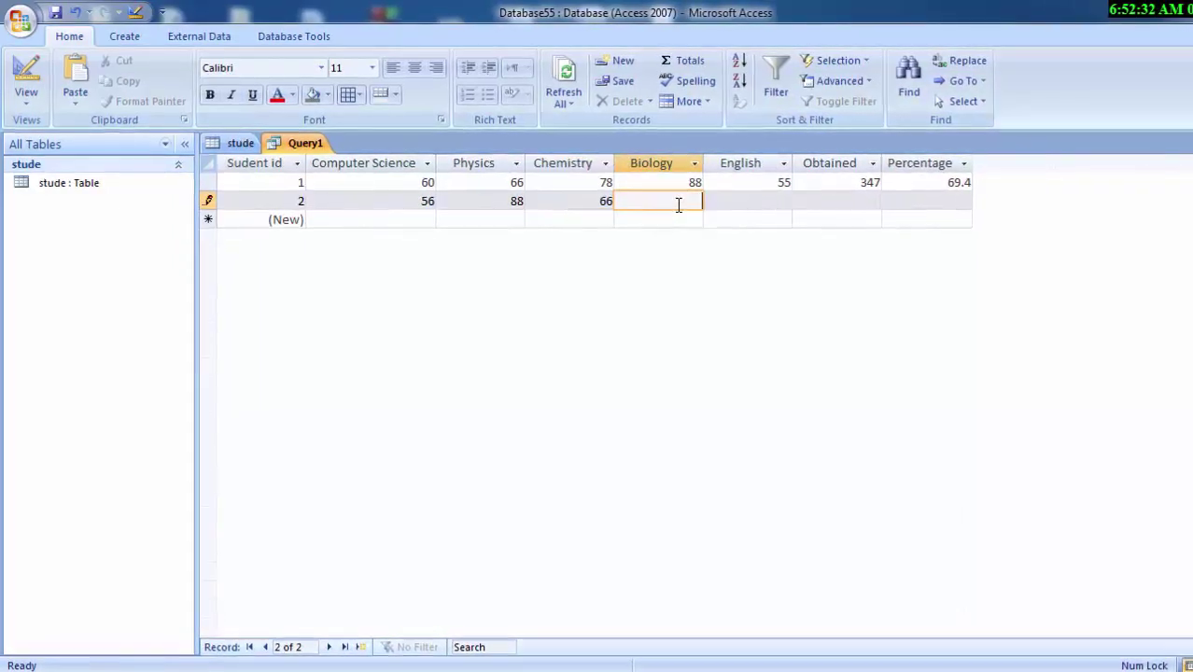
pyautogui.write('54')
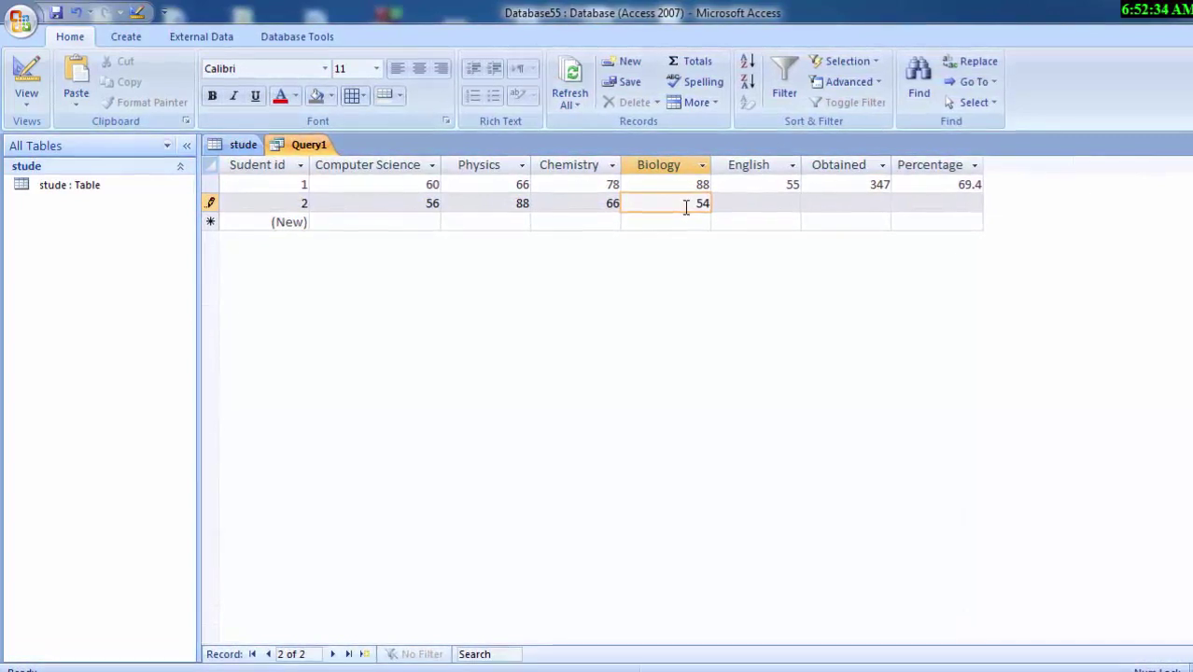
pyautogui.click(736, 203)
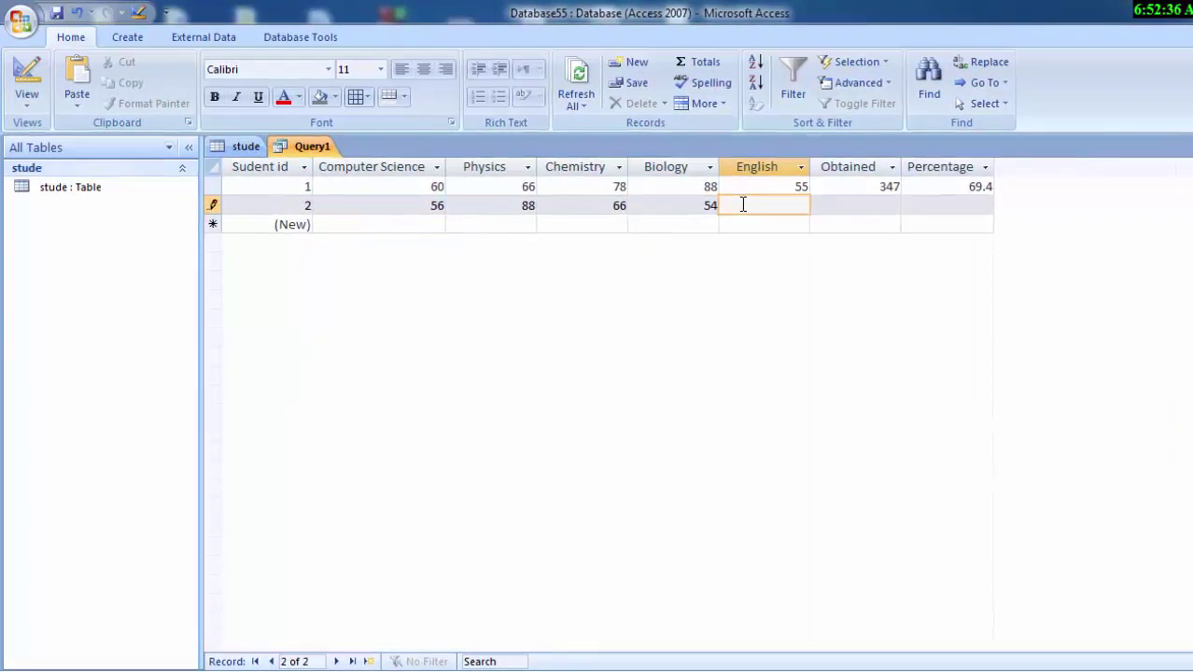
pyautogui.write('37')
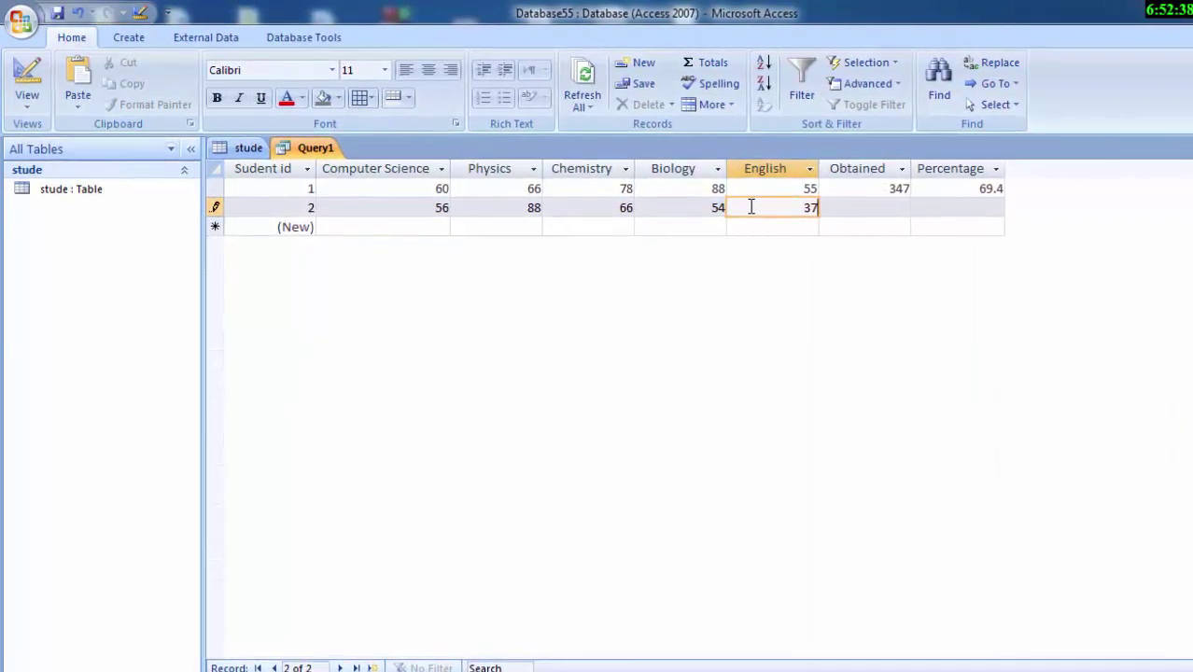
pyautogui.click(863, 209)
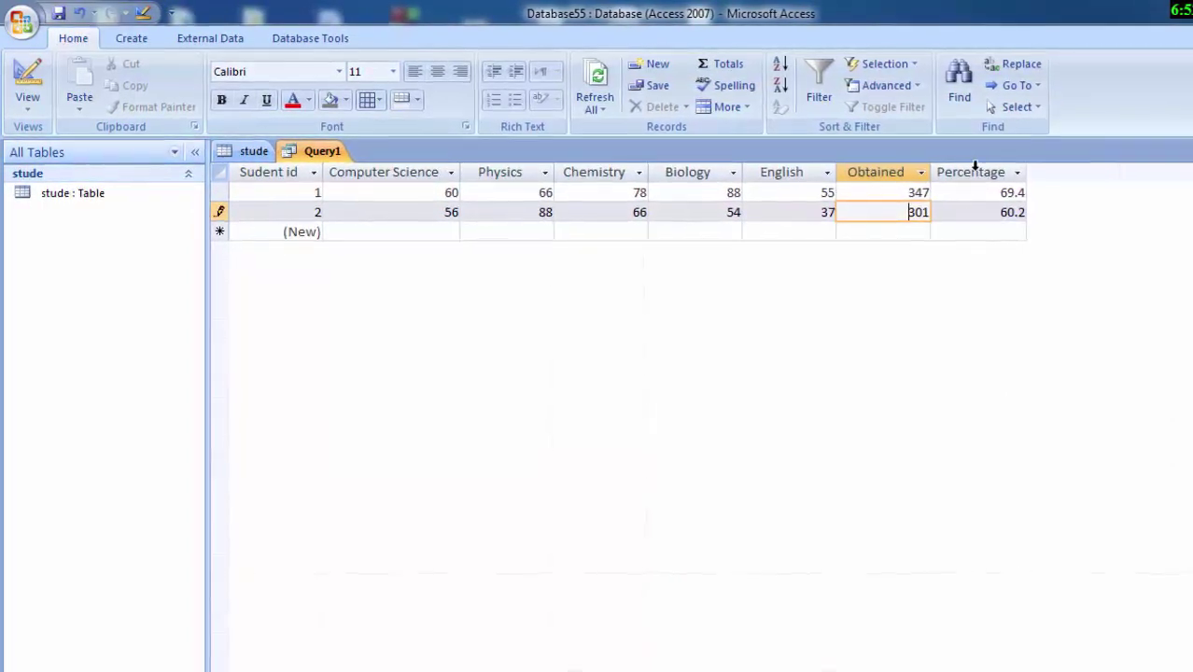
# Enter student 3's marks, starting with 55, giving Obtained 327 and Percentage 65.4.
pyautogui.click(436, 231)
pyautogui.write('5')
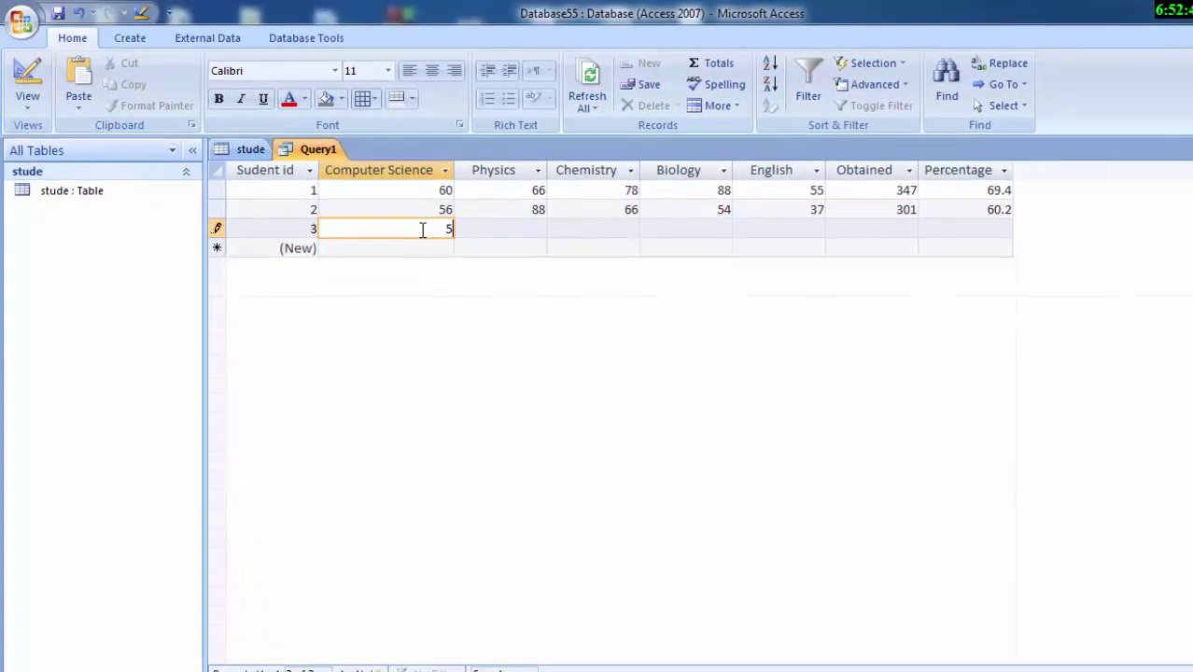
pyautogui.write('5')
pyautogui.click(499, 226)
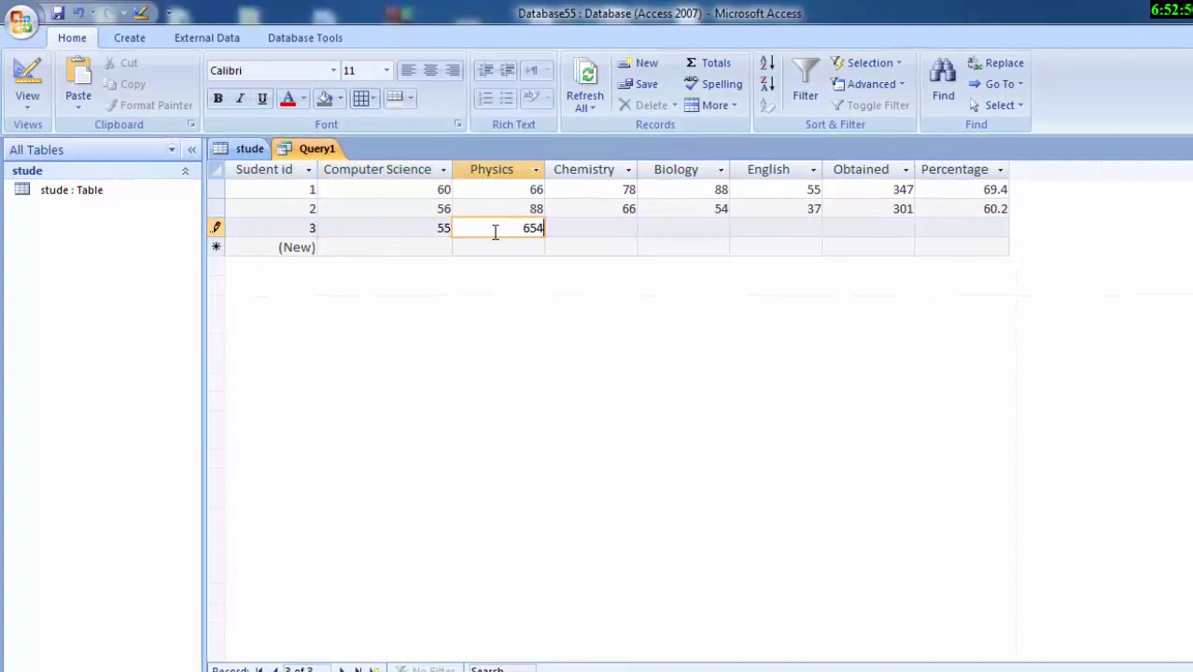
pyautogui.press('Tab')
pyautogui.write('77')
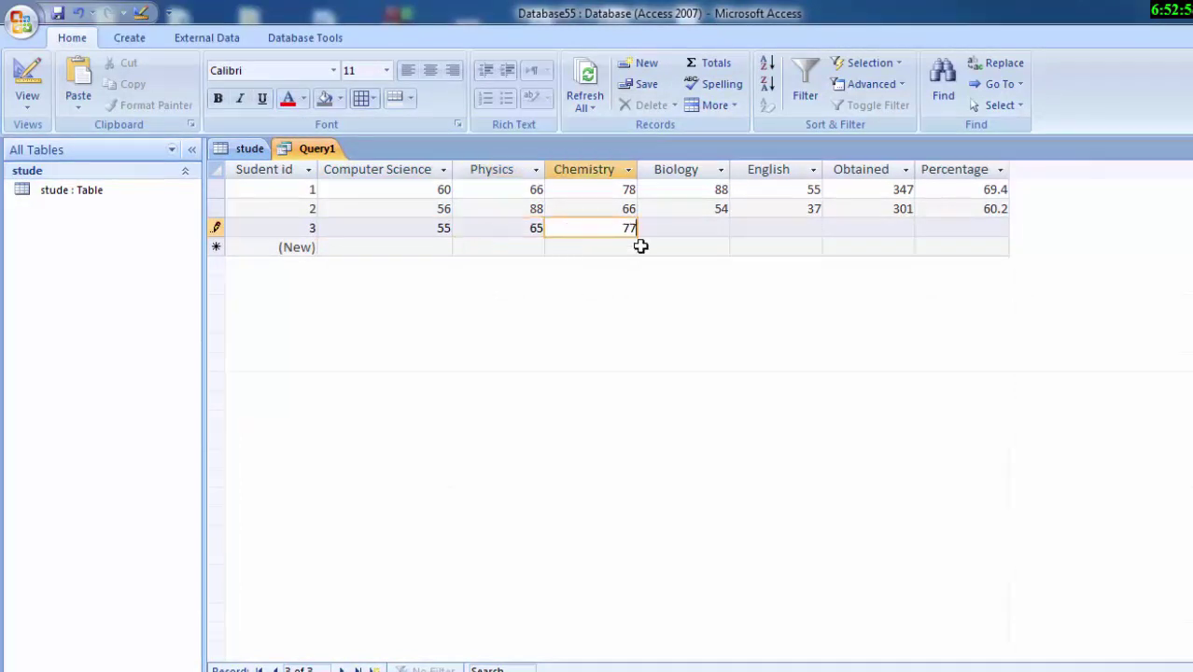
pyautogui.click(717, 228)
pyautogui.write('87')
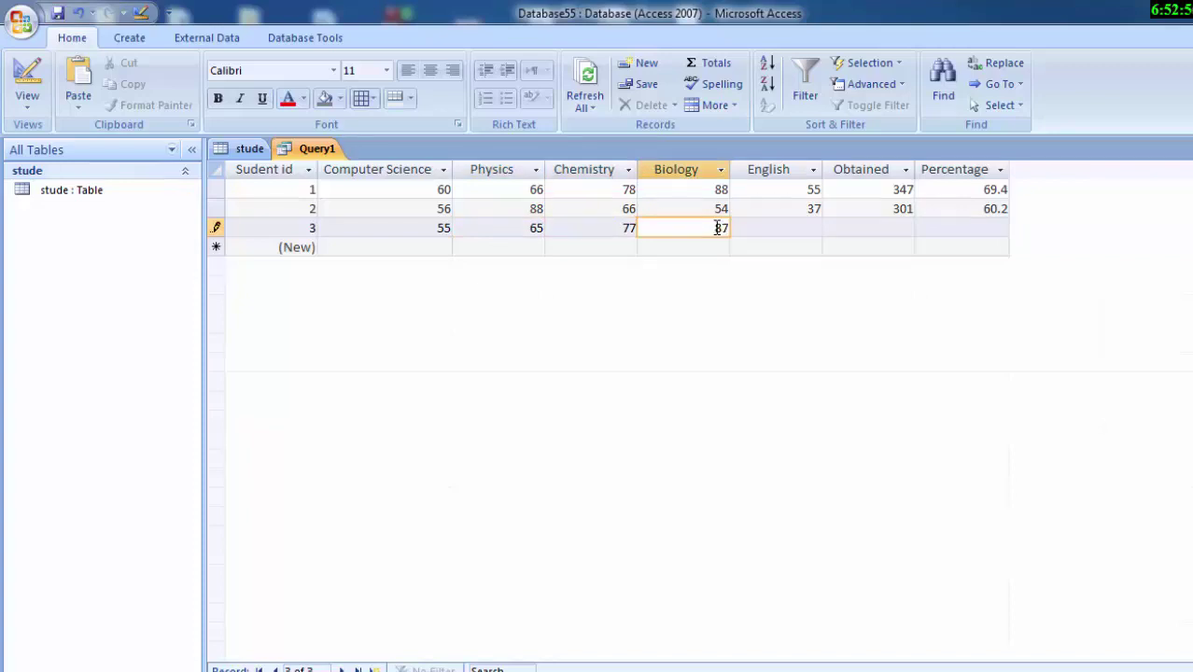
pyautogui.click(805, 232)
pyautogui.write('43')
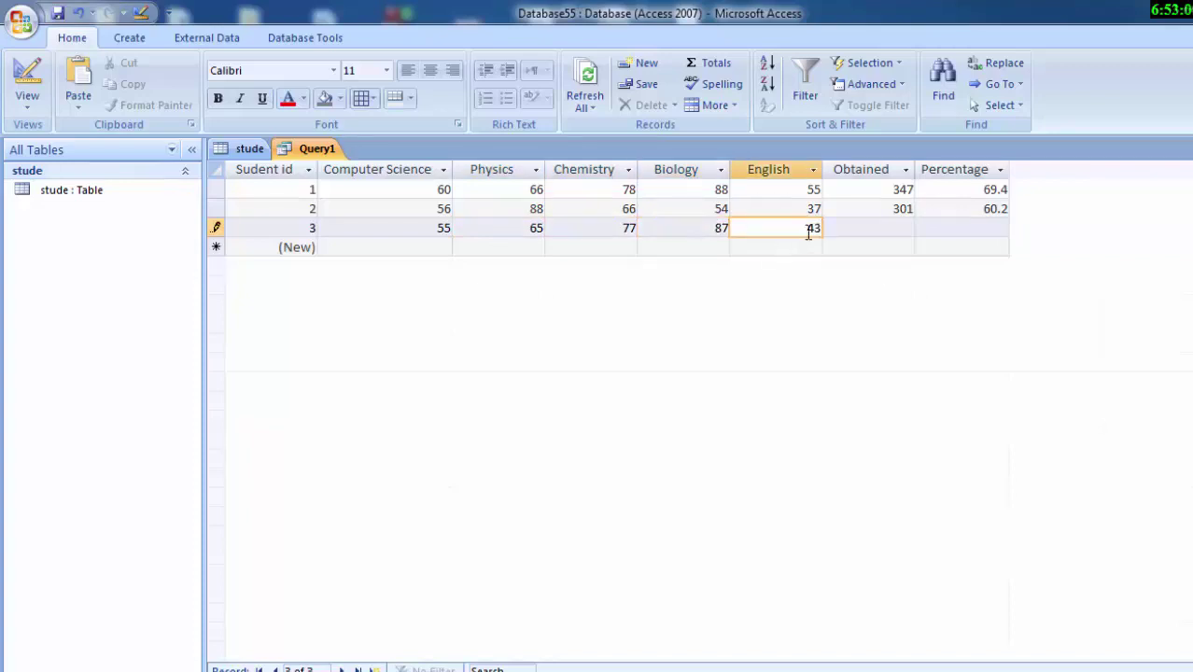
pyautogui.click(884, 230)
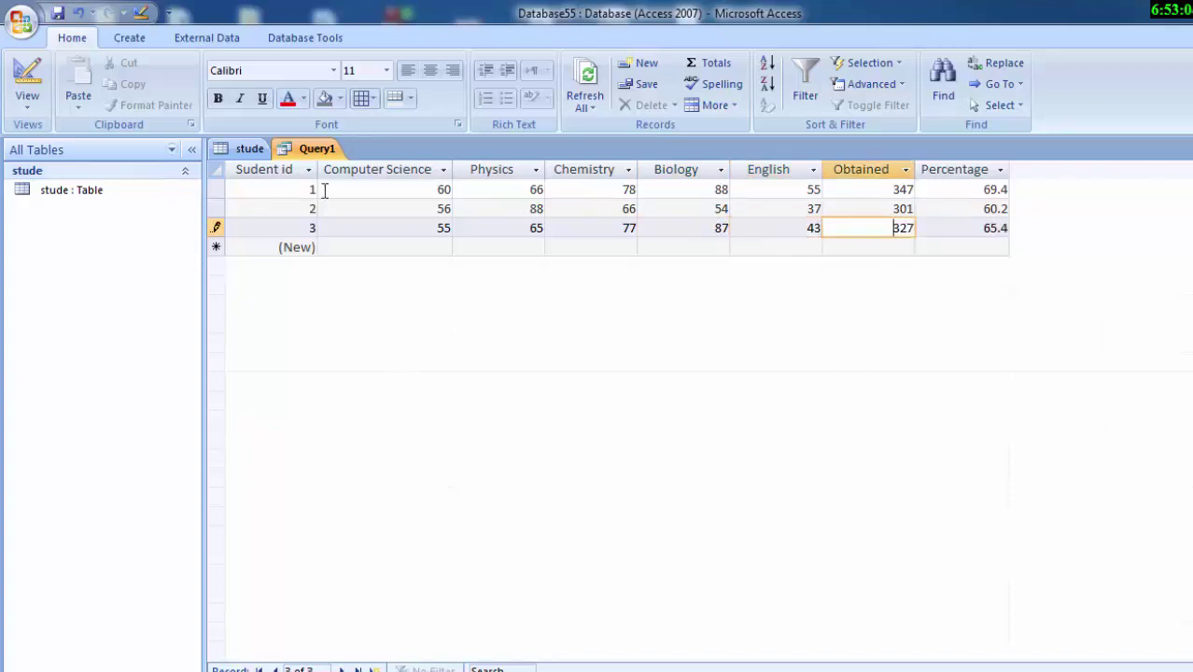
# Make the datasheet text bold at font size 14.
pyautogui.click(218, 98)
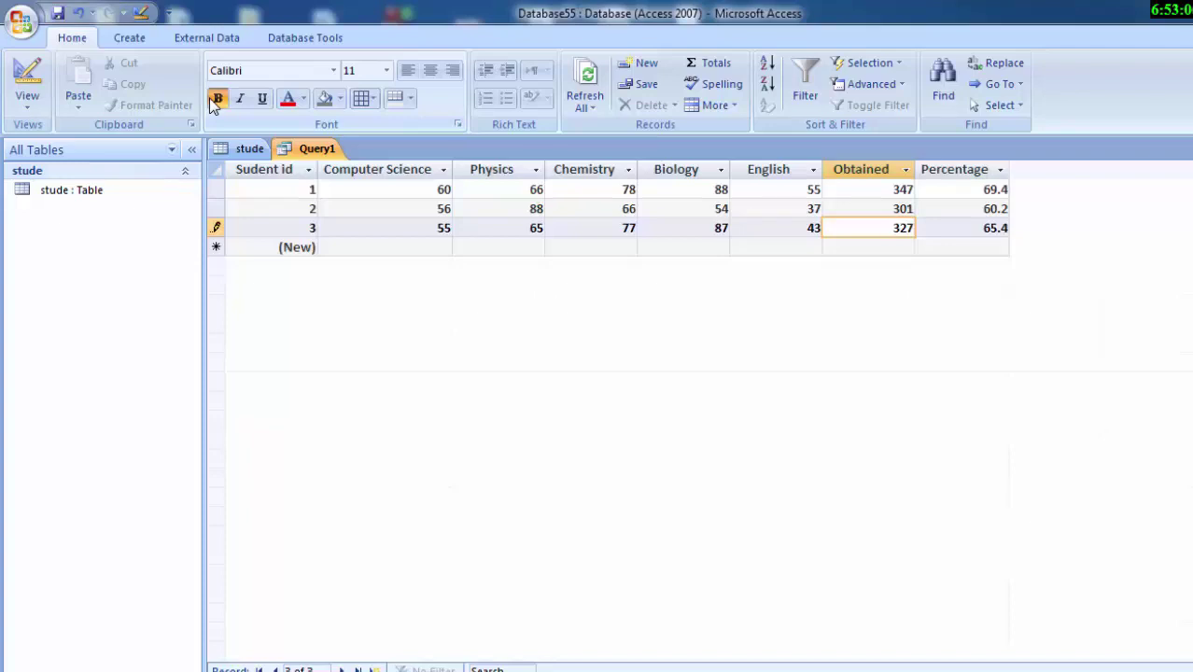
pyautogui.click(385, 71)
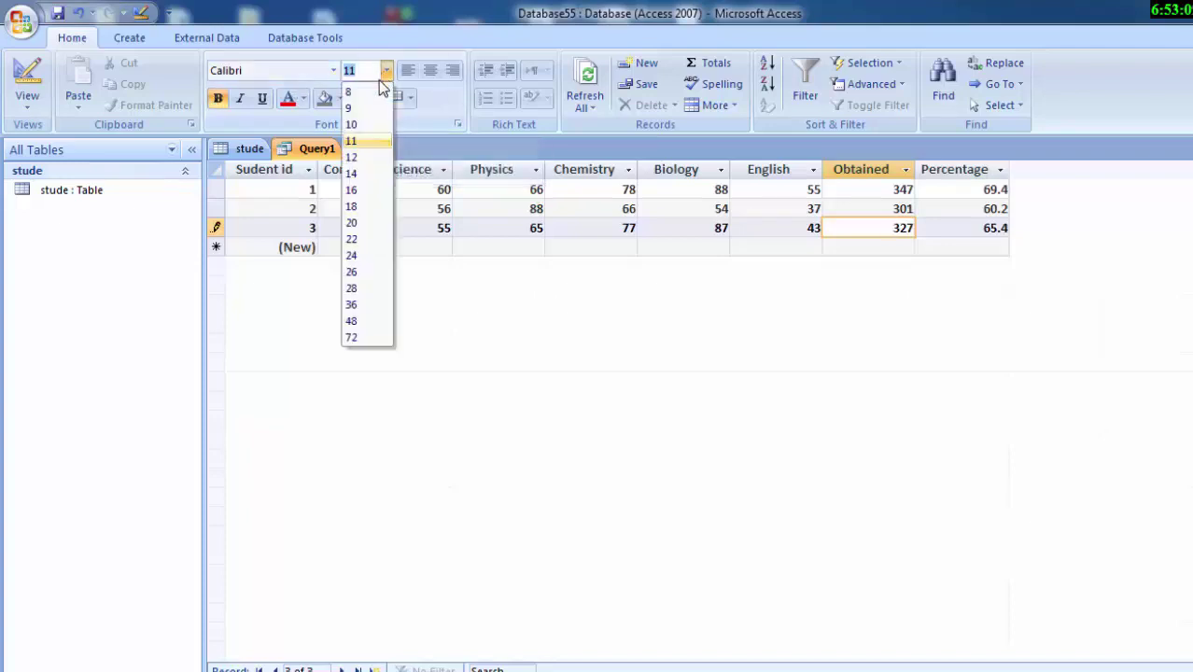
pyautogui.click(356, 176)
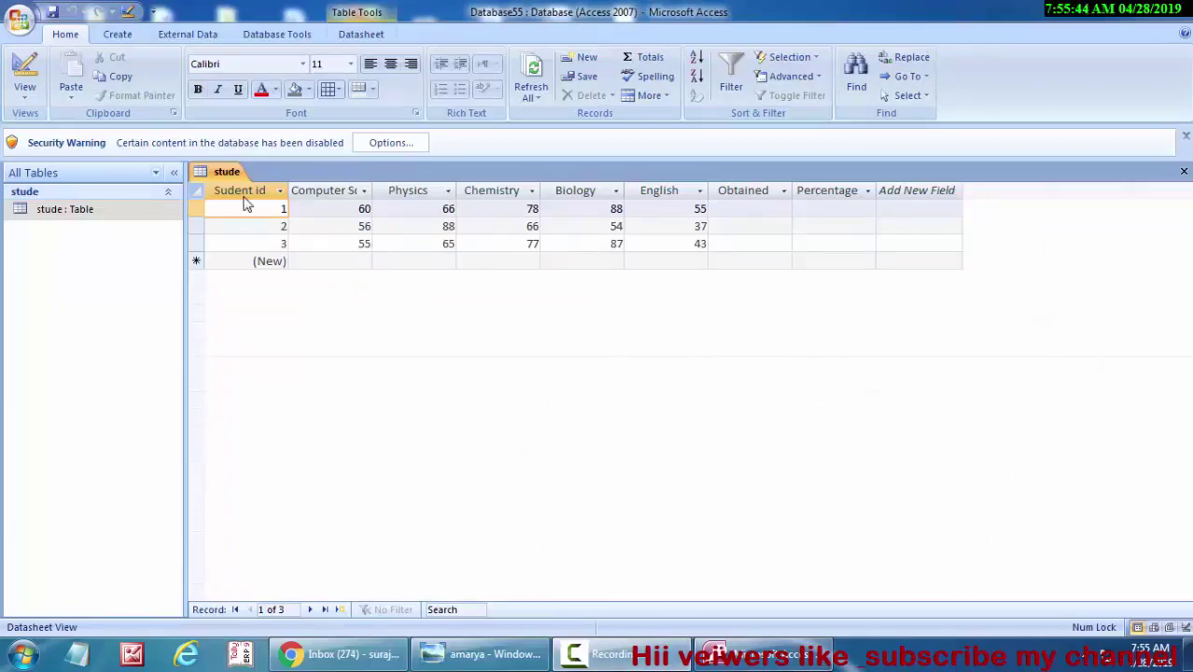
# Clear the Access window off the screen to reveal the Windows desktop.
pyautogui.click(1159, 9)
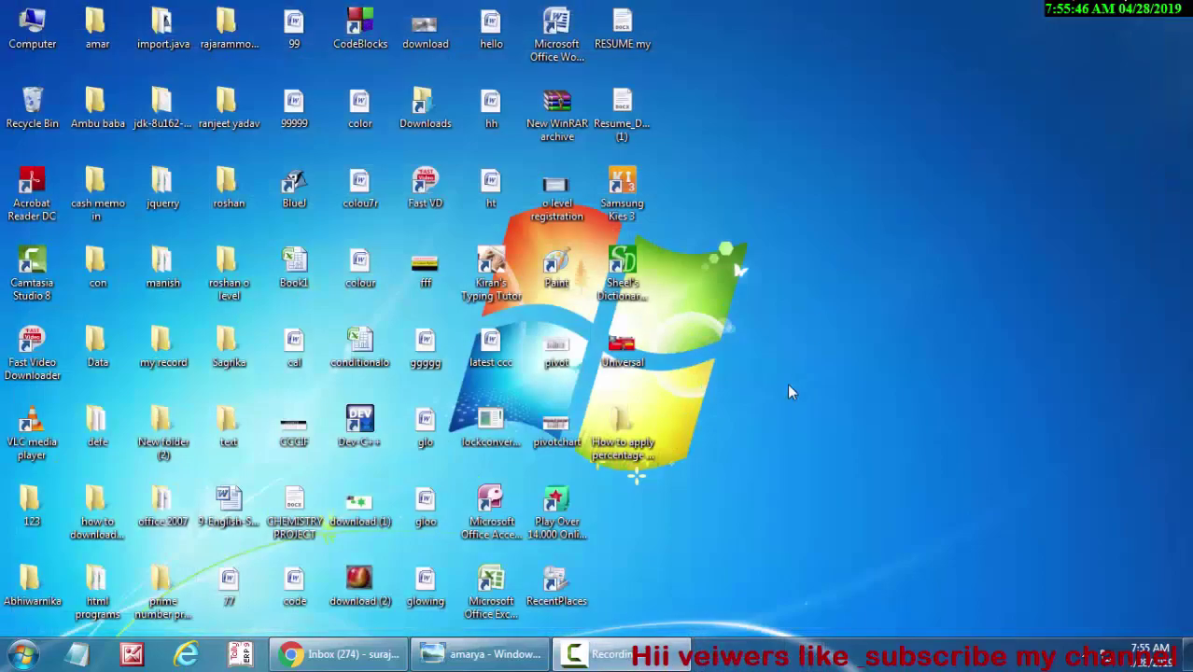